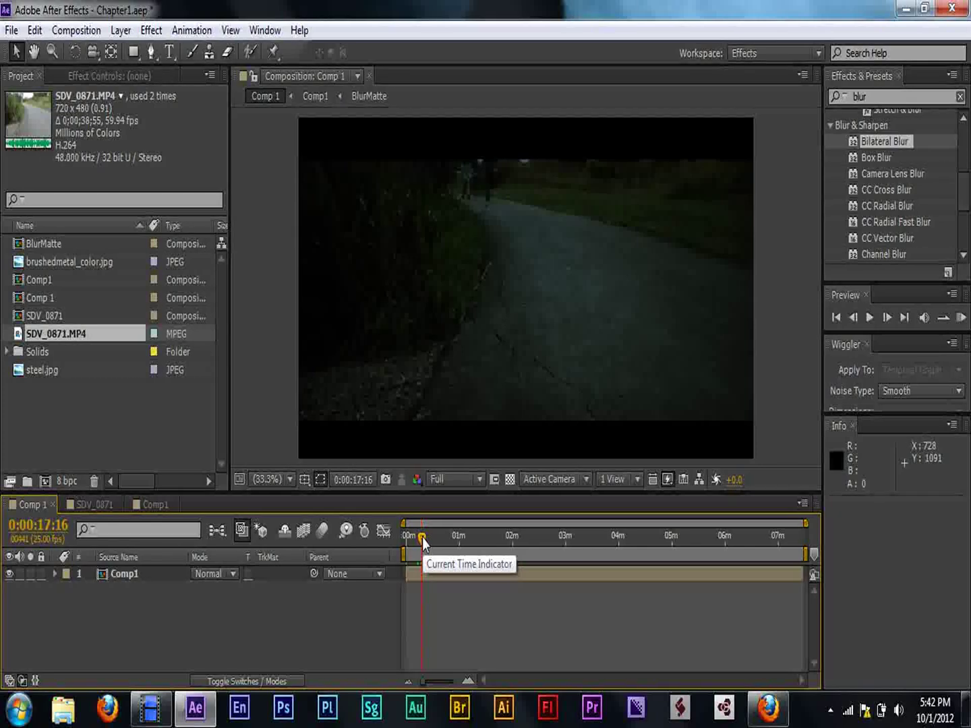
# - Scrub through Comp 1 to review the darkened path footage, ending at 0:00:24:02
pyautogui.click(422, 538)
pyautogui.moveTo(422, 539); pyautogui.dragTo(418, 540)
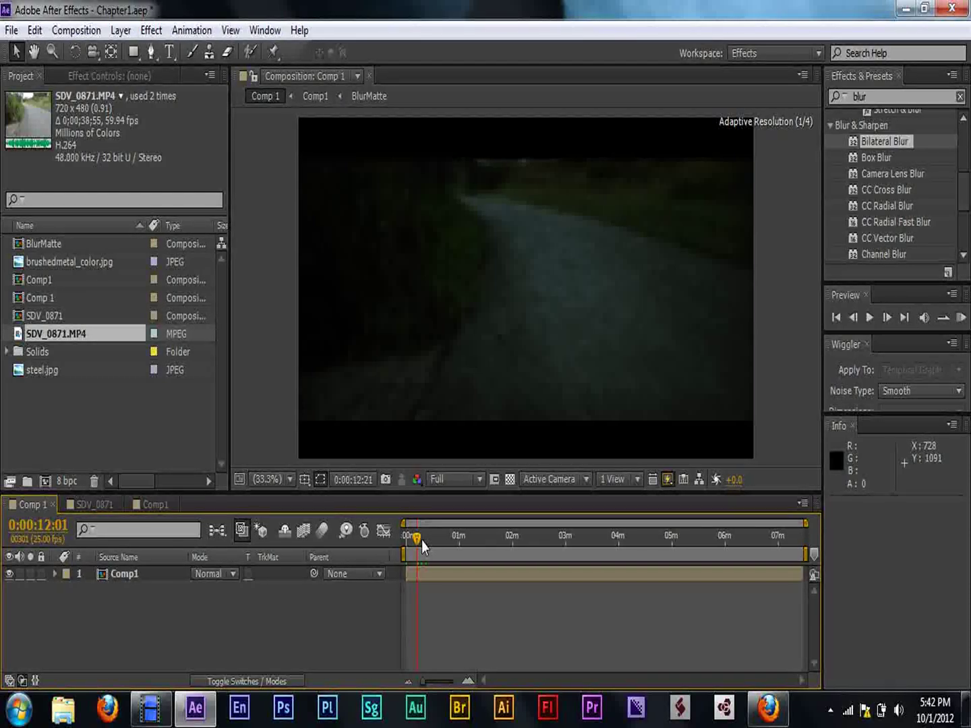
pyautogui.moveTo(418, 536); pyautogui.dragTo(431, 537)
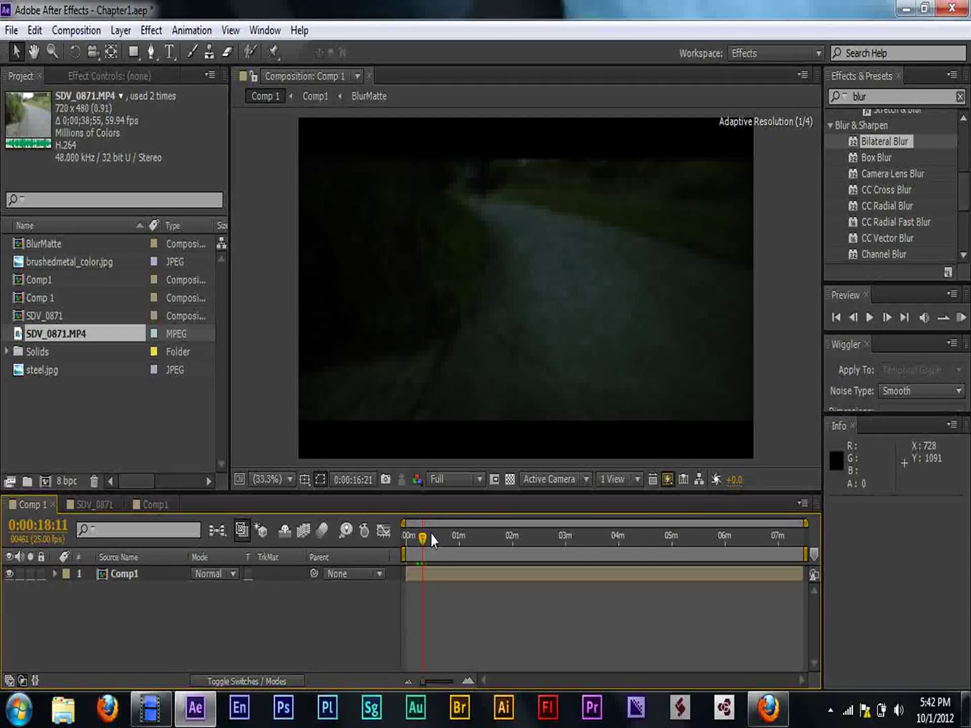
pyautogui.moveTo(431, 535); pyautogui.dragTo(432, 537)
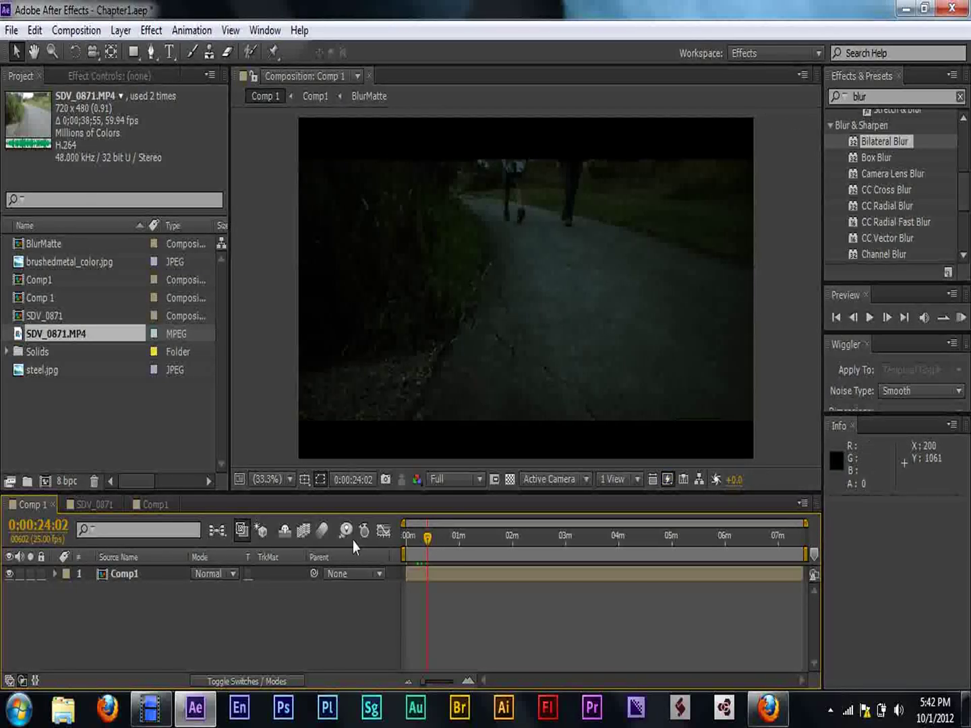
# - Bring up the SDV_0871 composition and set its current time to 0;00;20;28, where the two people walk on the path
pyautogui.click(94, 507)
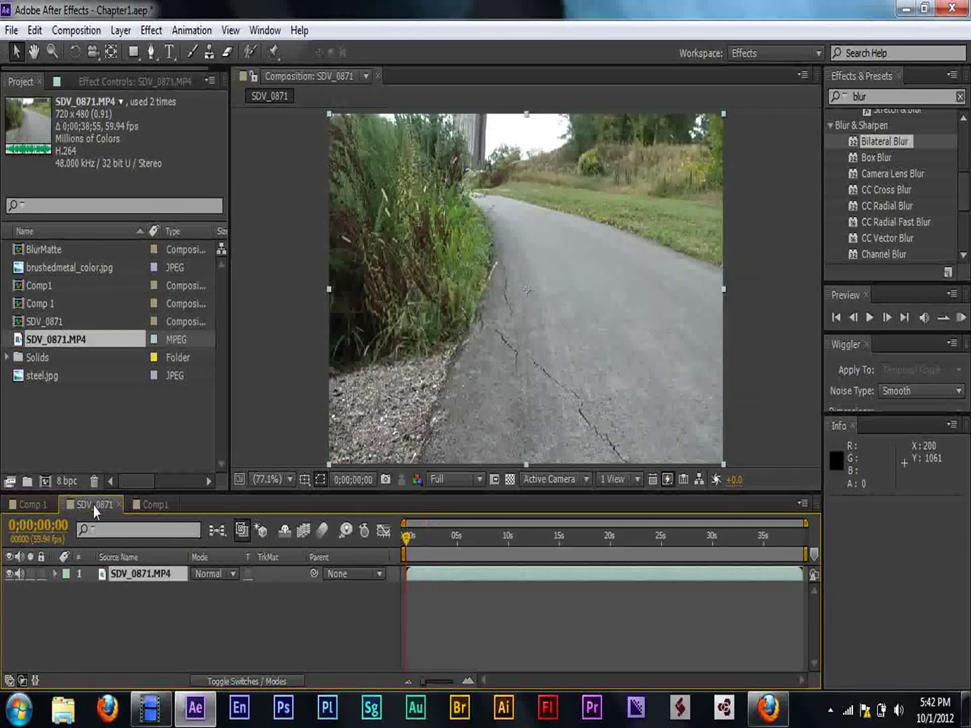
pyautogui.moveTo(407, 536); pyautogui.dragTo(594, 545)
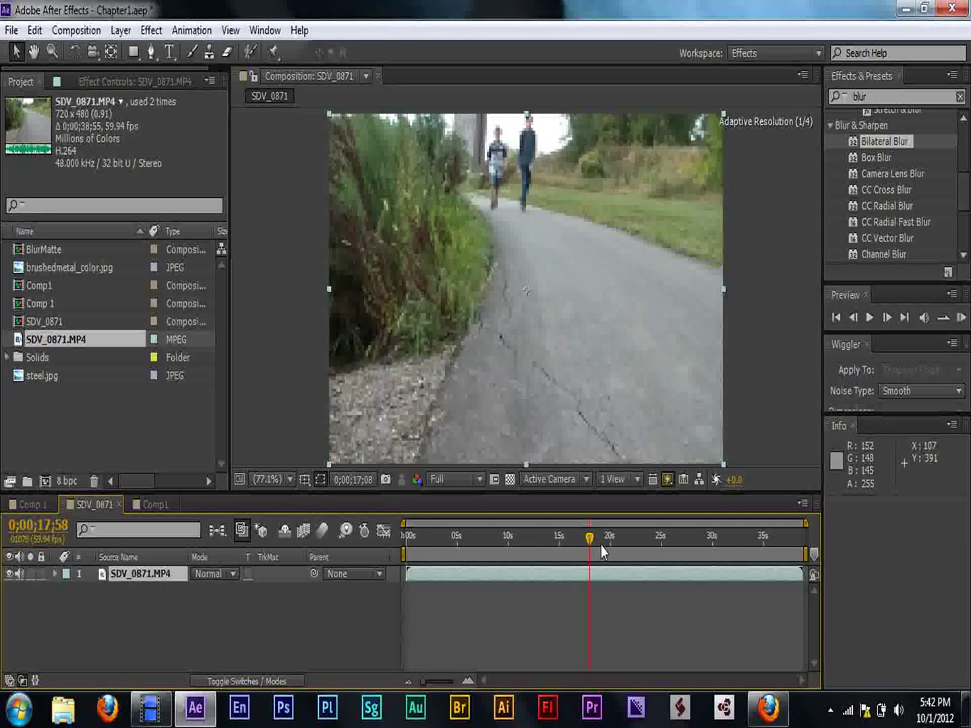
pyautogui.click(632, 549)
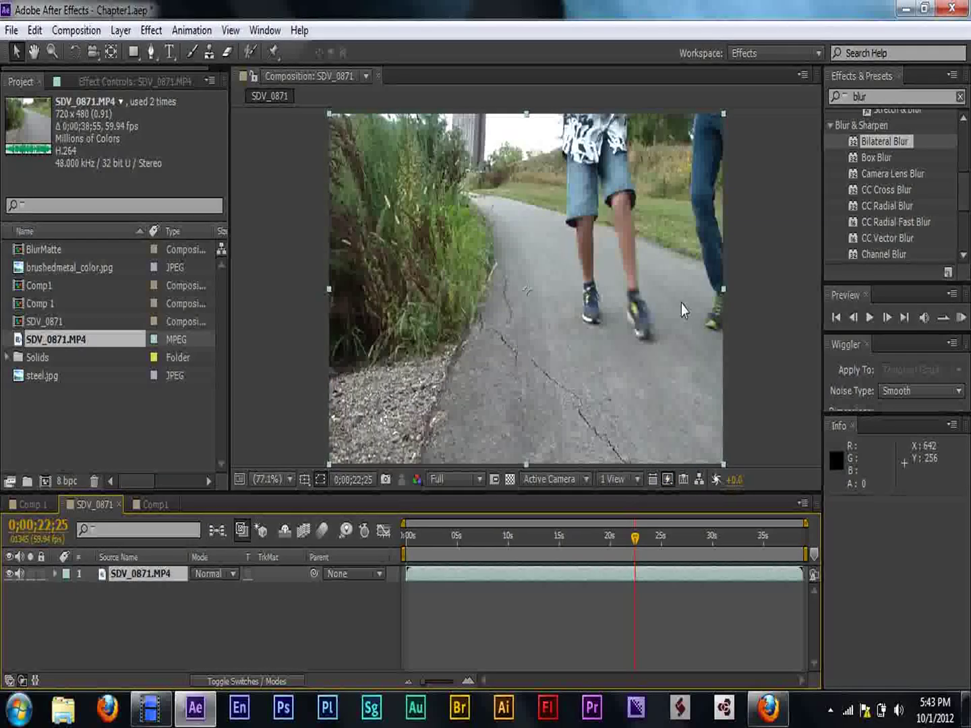
pyautogui.click(616, 539)
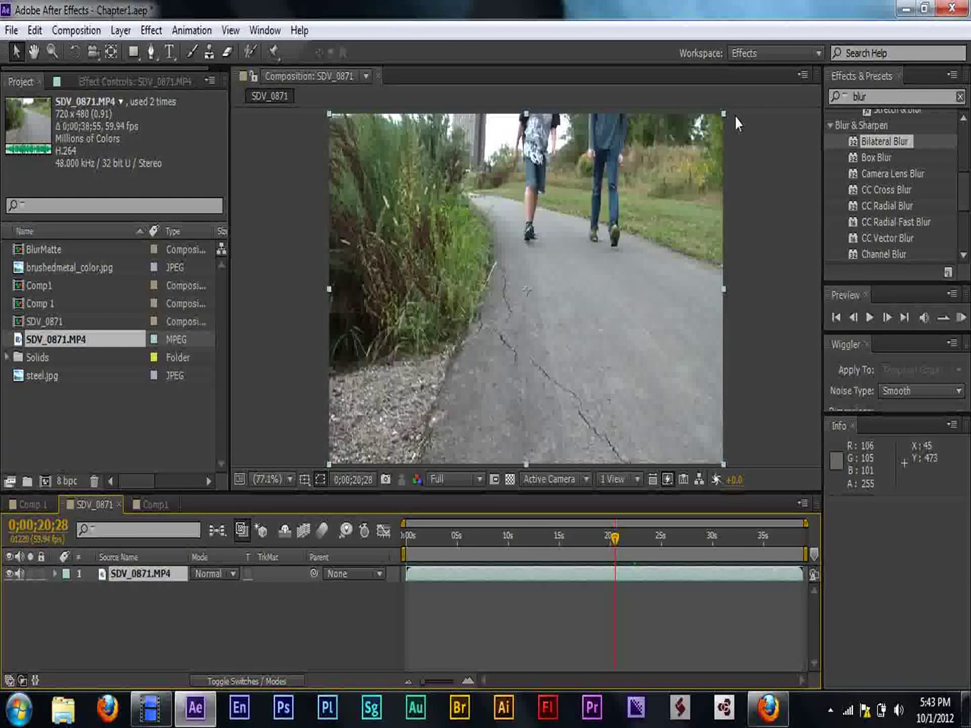
pyautogui.doubleClick(860, 96)
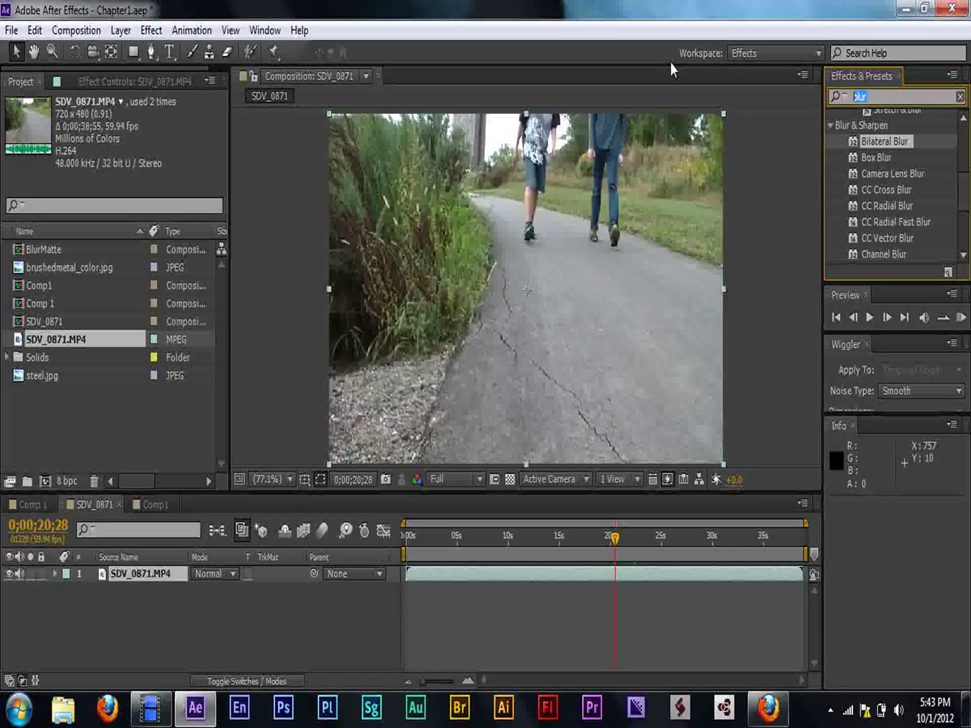
pyautogui.press('BackSpace')
pyautogui.write('c')
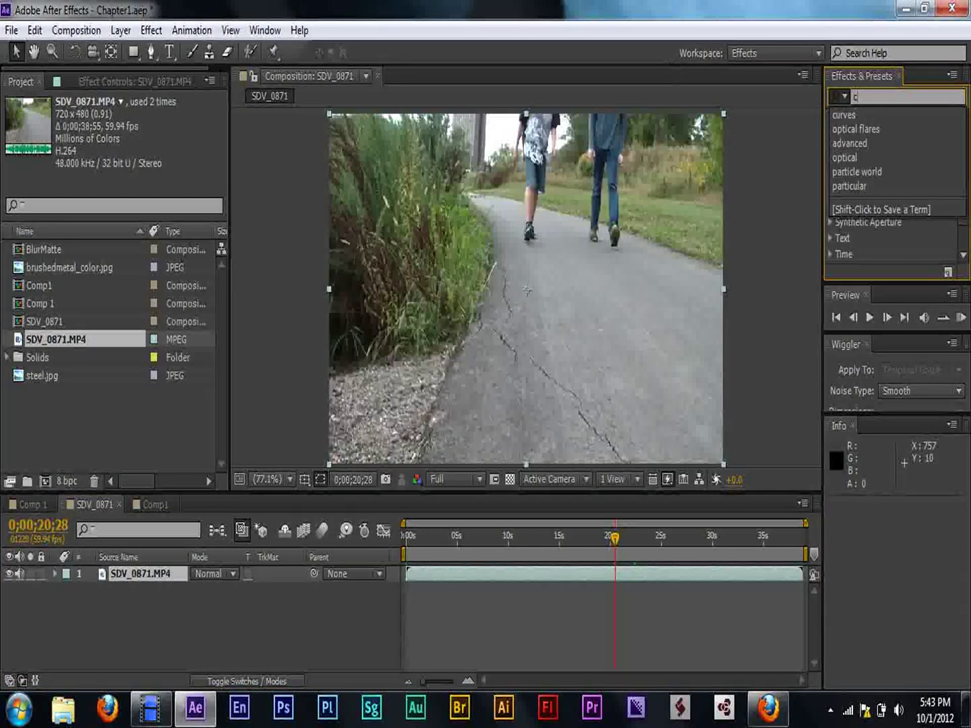
pyautogui.write('urves')
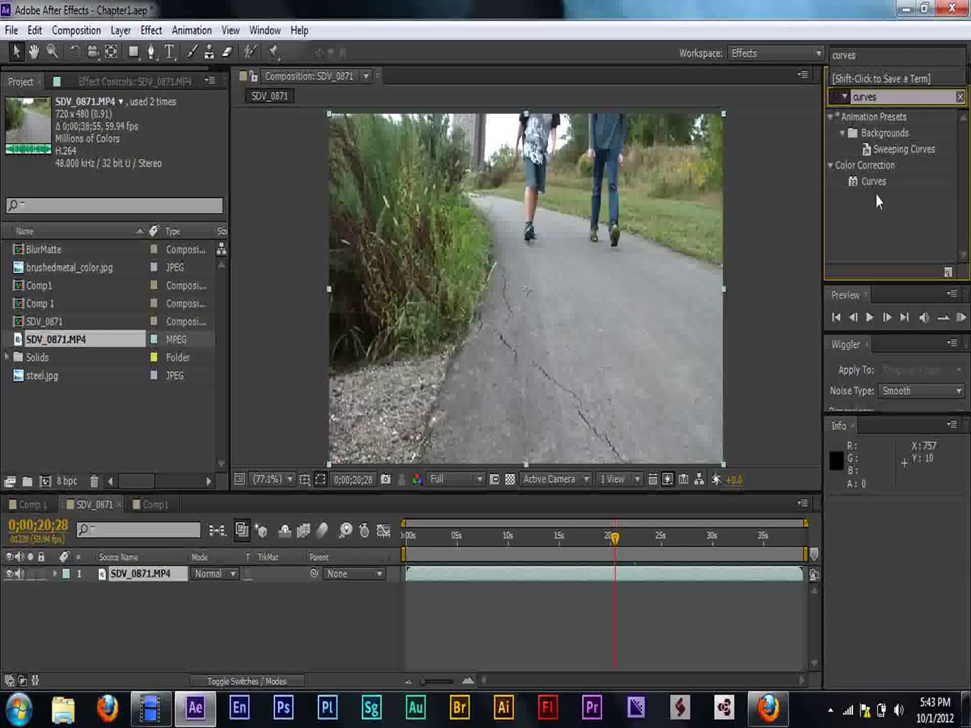
# - Find the Tint effect and apply it to the SDV_0871.MP4 layer, checking Comp 1 before returning to SDV_0871
pyautogui.press('BackSpace')
pyautogui.press('BackSpace')
pyautogui.press('BackSpace')
pyautogui.press('BackSpace')
pyautogui.press('BackSpace')
pyautogui.press('BackSpace')
pyautogui.press('BackSpace')
pyautogui.write('tint')
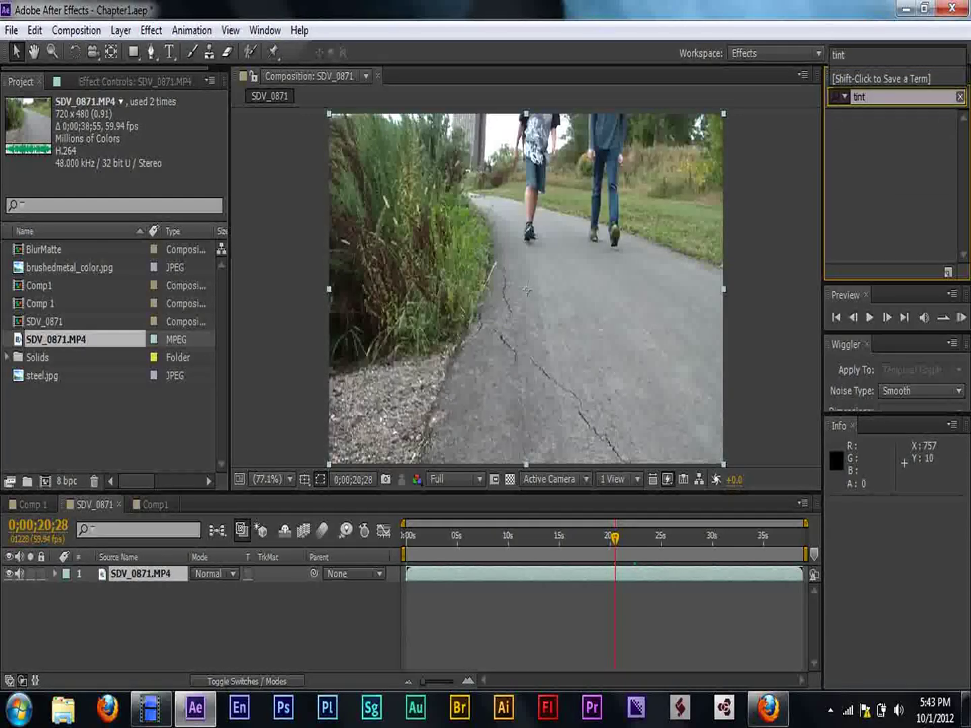
pyautogui.click(870, 184)
pyautogui.moveTo(869, 184); pyautogui.dragTo(147, 578)
pyautogui.click(39, 511)
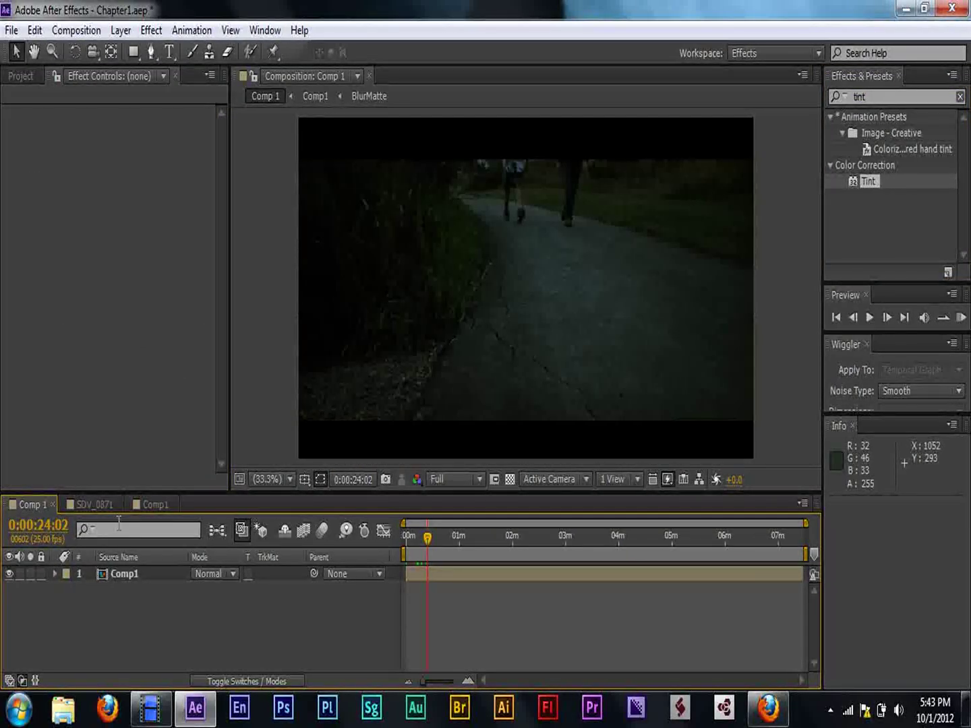
pyautogui.click(108, 506)
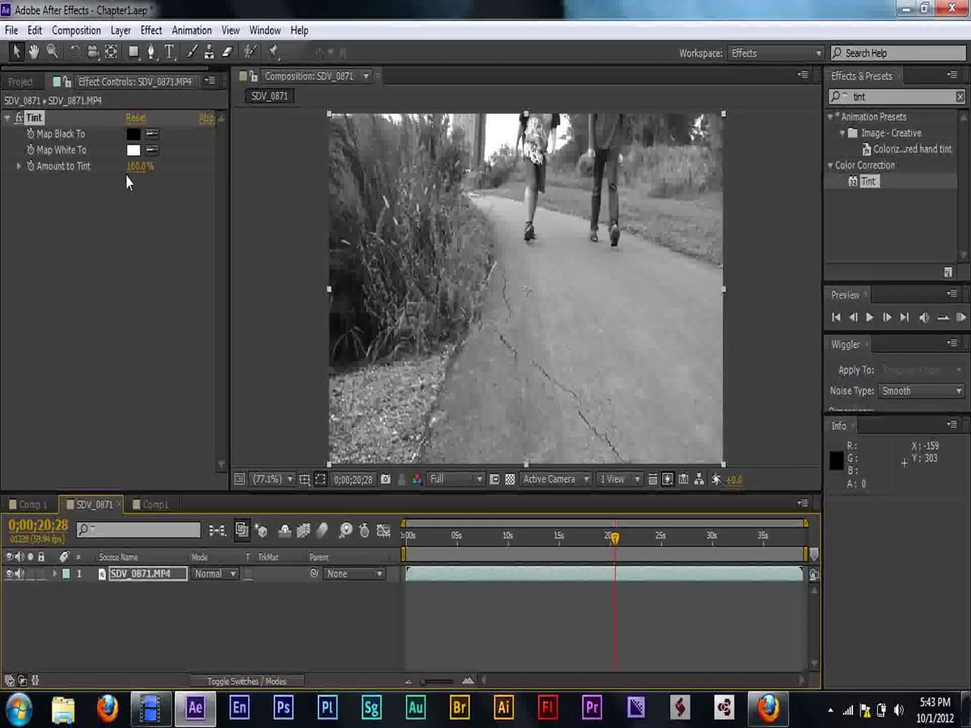
# - Map the Tint effect's white to dark blue 0B1130, reduce the Amount to Tint below 50%, and collapse the effect
pyautogui.moveTo(138, 166); pyautogui.dragTo(81, 167)
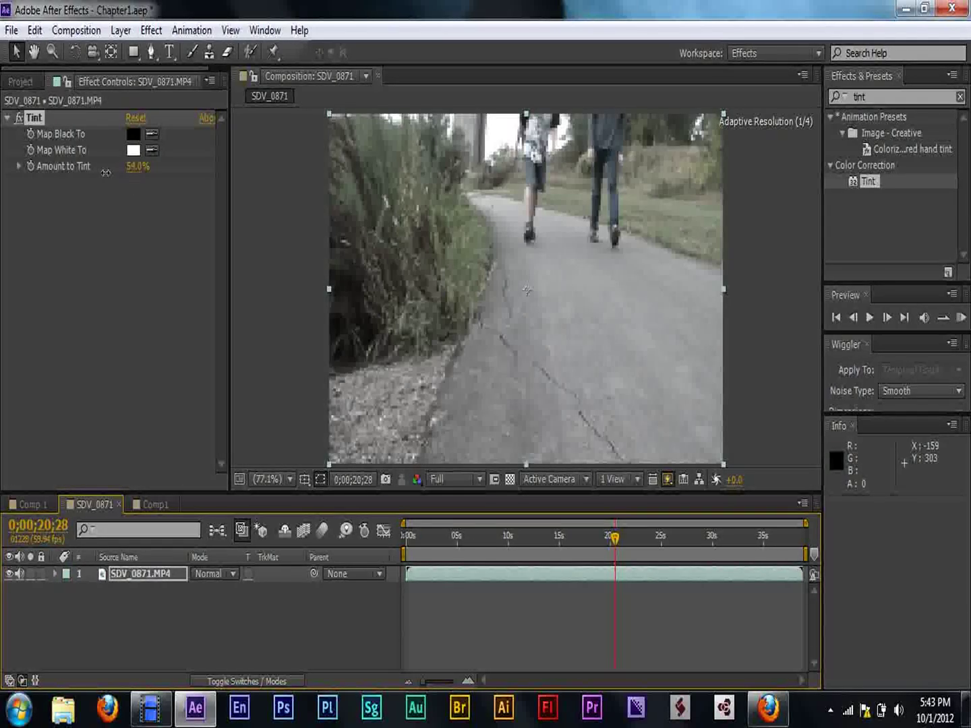
pyautogui.click(135, 150)
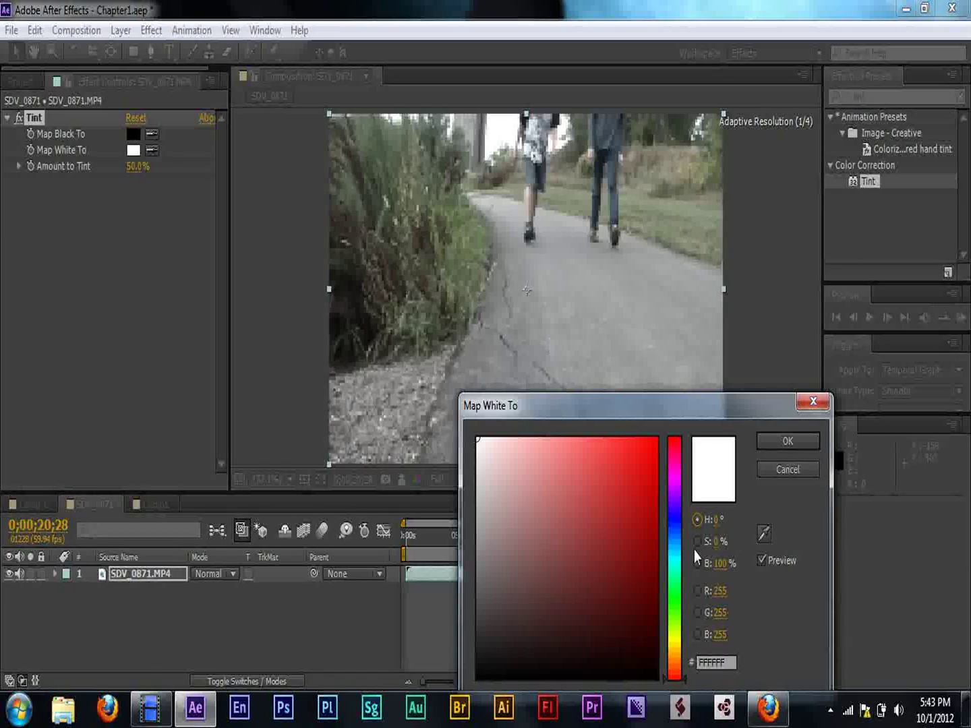
pyautogui.click(678, 526)
pyautogui.moveTo(623, 623)
pyautogui.mouseDown()
pyautogui.moveTo(635, 646)
pyautogui.moveTo(616, 633)
pyautogui.mouseUp()
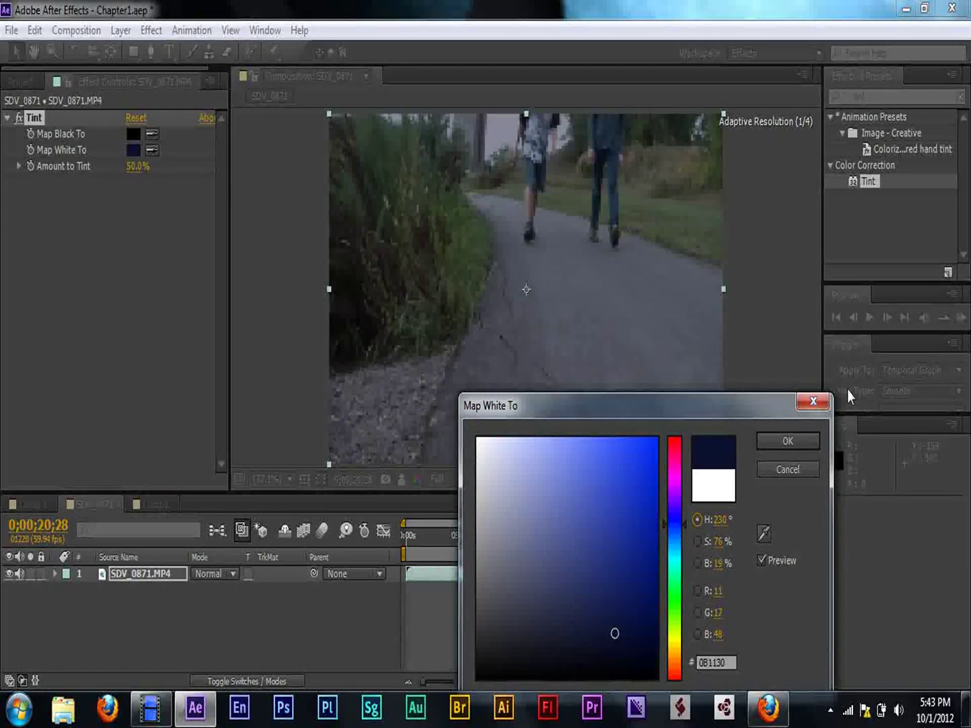
pyautogui.click(790, 445)
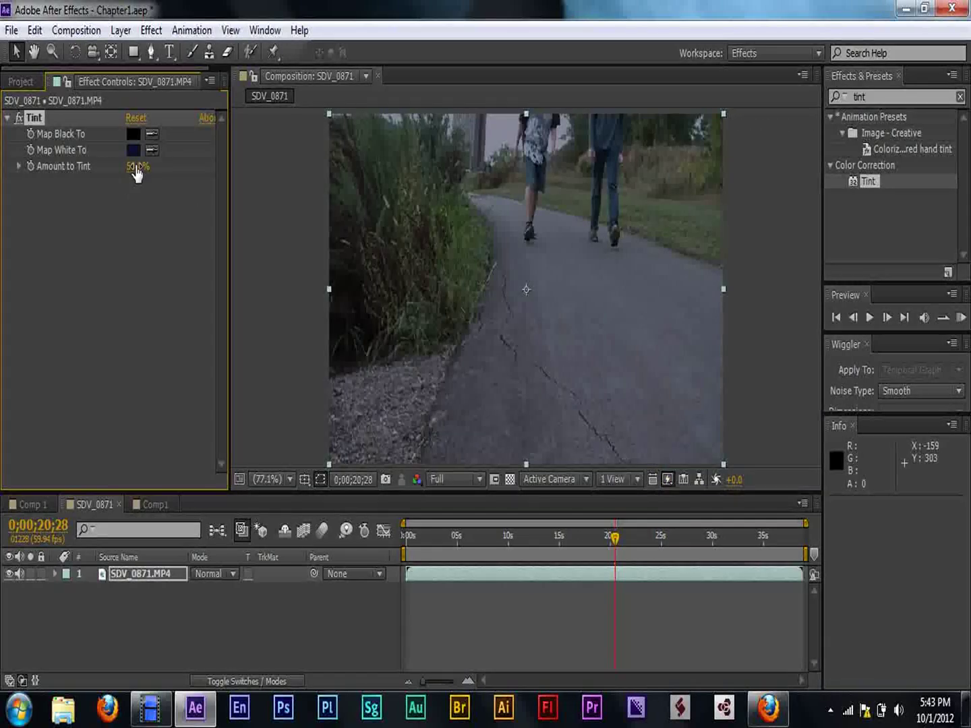
pyautogui.moveTo(125, 164); pyautogui.dragTo(131, 163)
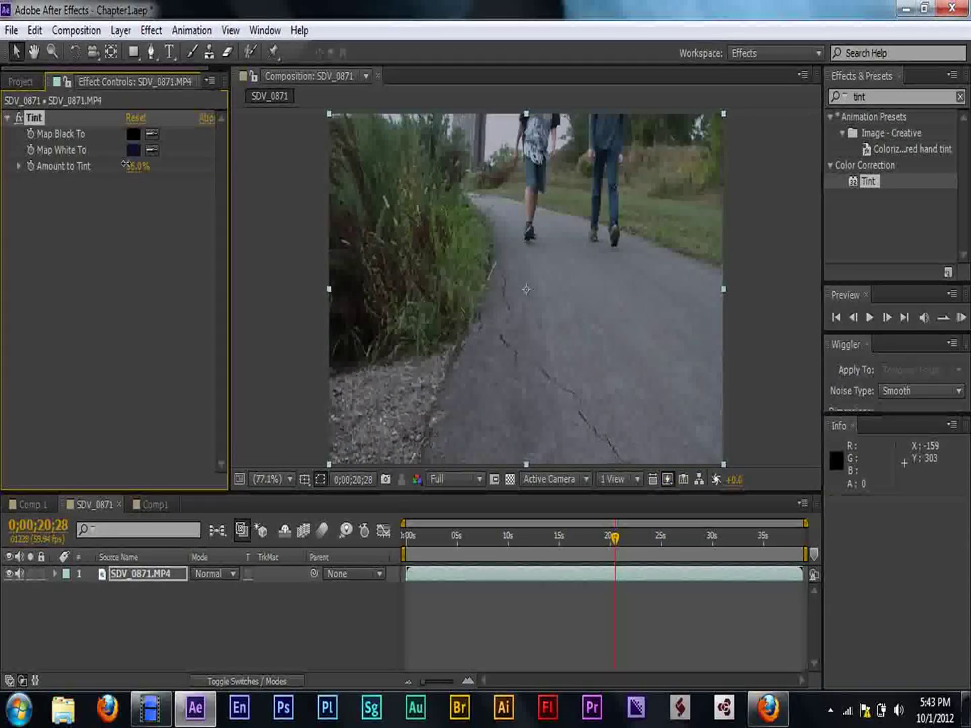
pyautogui.click(7, 118)
# - Find the Curves effect and add it after Tint on the SDV_0871.MP4 layer
pyautogui.doubleClick(889, 96)
pyautogui.press('BackSpace')
pyautogui.write('cuves')
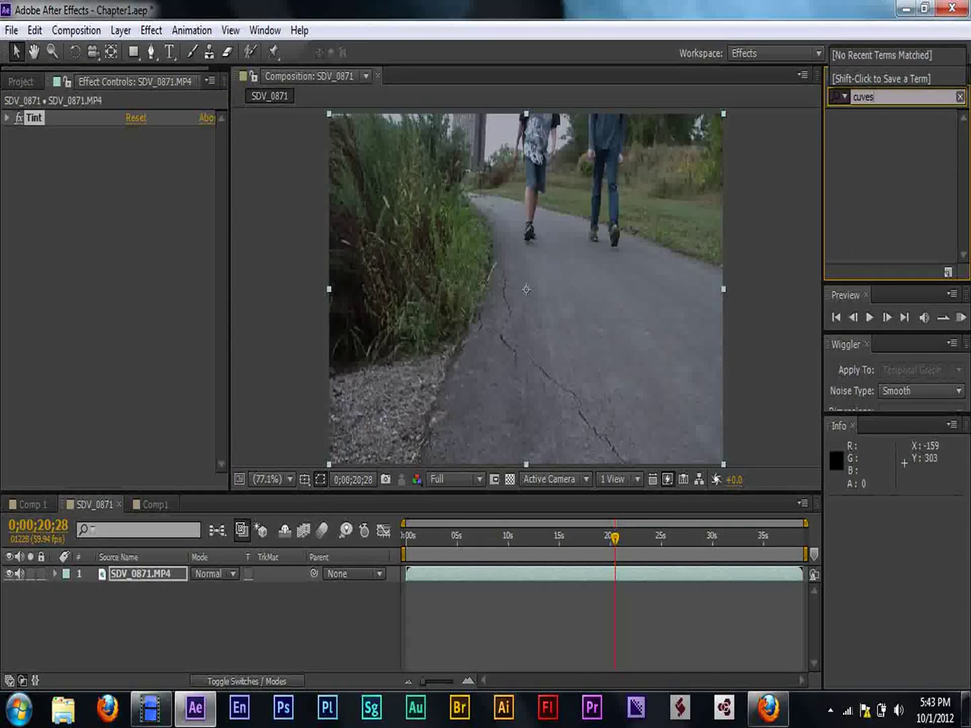
pyautogui.press('BackSpace')
pyautogui.write('rves')
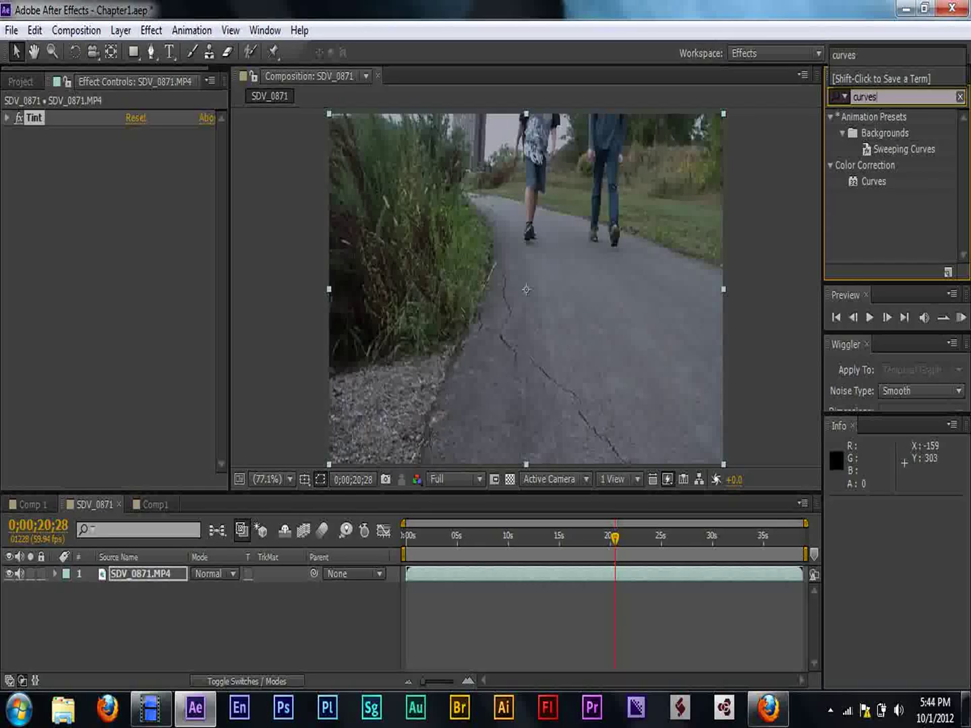
pyautogui.moveTo(877, 183); pyautogui.dragTo(158, 174)
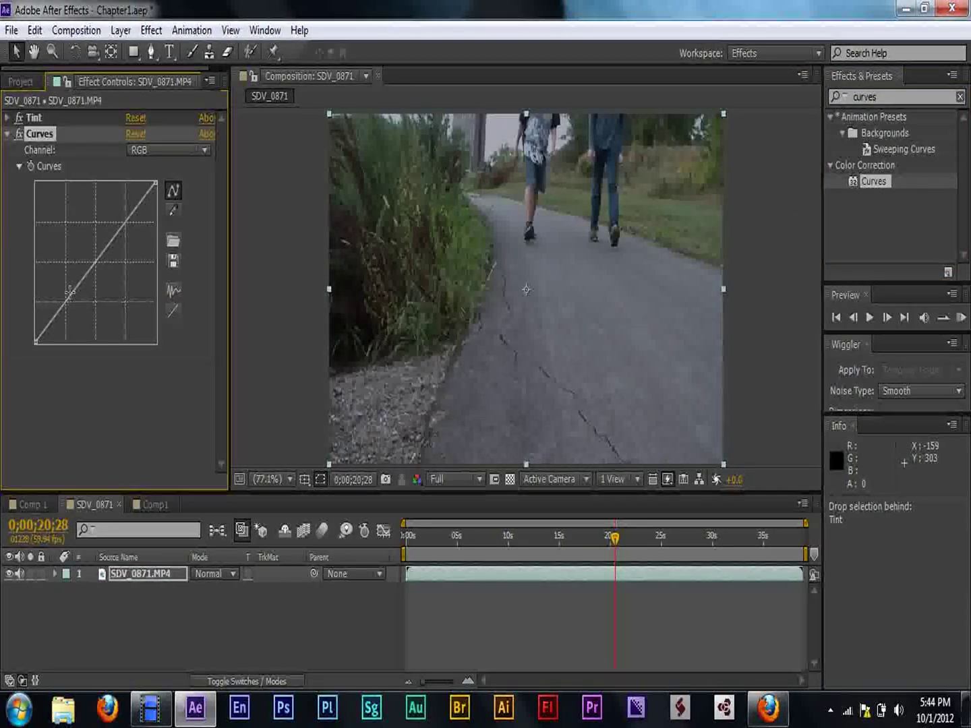
# - Shape the RGB curve into an S by lowering the shadows and raising the highlights
pyautogui.moveTo(70, 291); pyautogui.dragTo(76, 311)
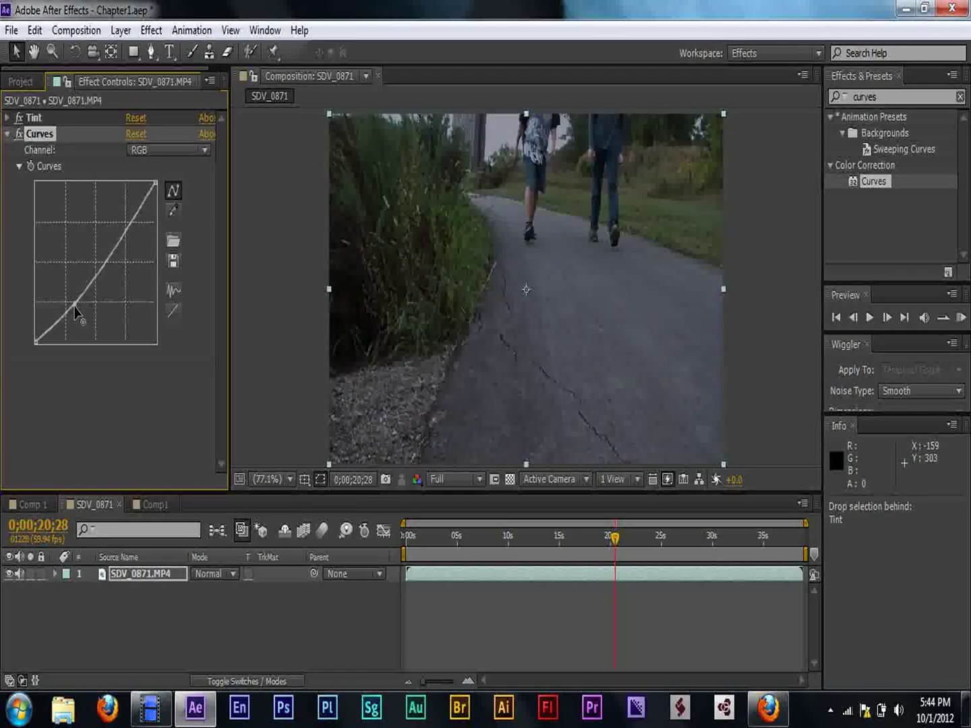
pyautogui.click(119, 244)
pyautogui.moveTo(120, 243); pyautogui.dragTo(113, 232)
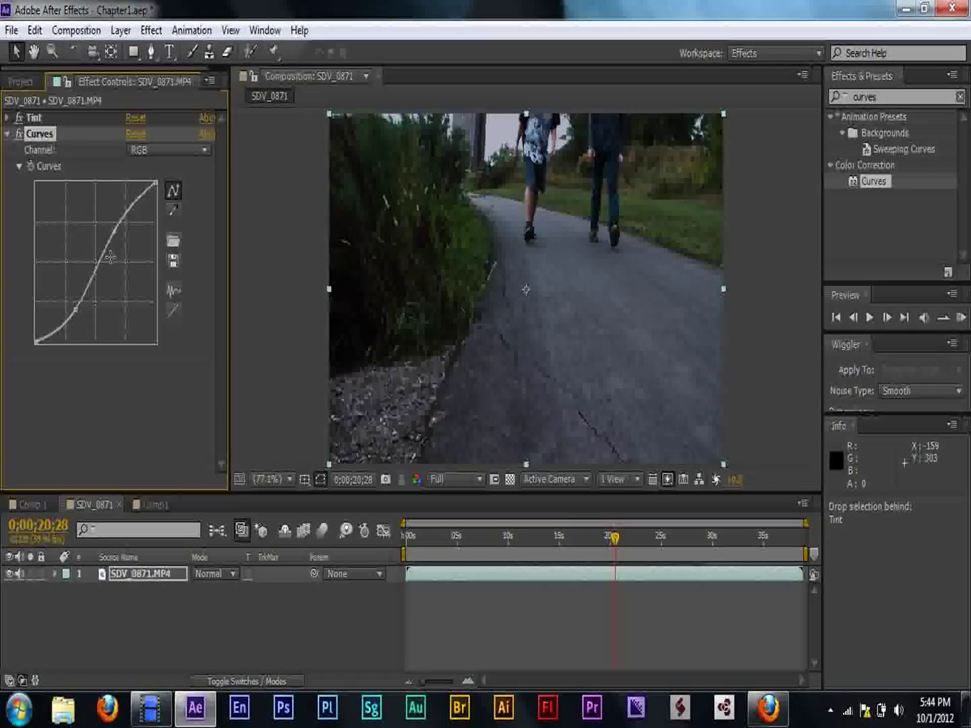
# - Switch Curves to the Red channel and pull its upper part slightly down to reduce red in the highlights
pyautogui.click(150, 149)
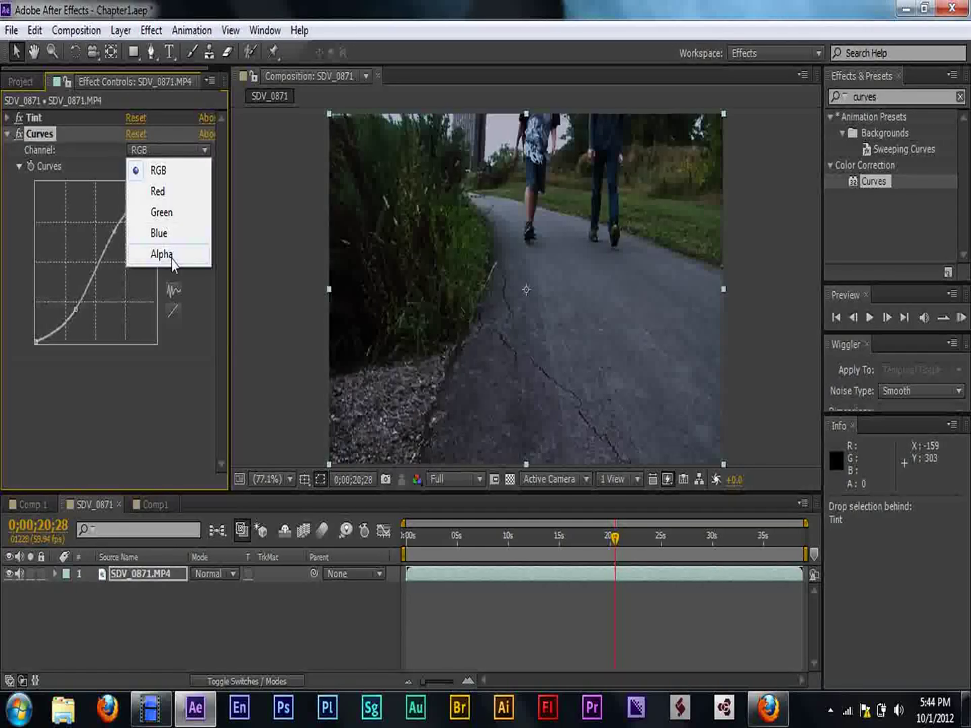
pyautogui.click(160, 196)
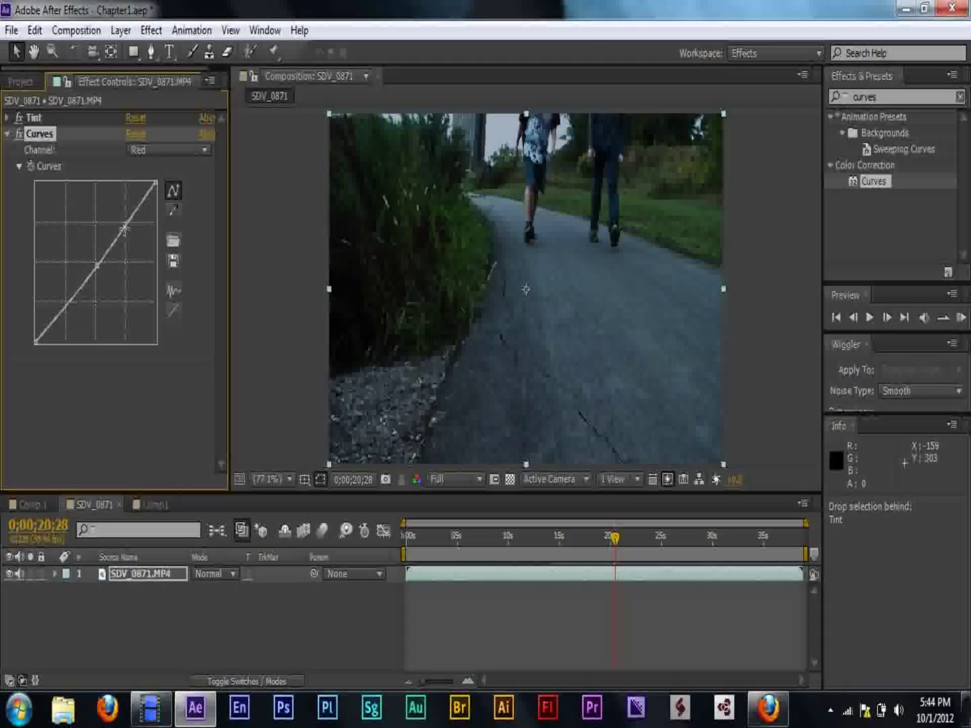
pyautogui.moveTo(126, 228)
pyautogui.mouseDown()
pyautogui.moveTo(115, 225)
pyautogui.moveTo(124, 242)
pyautogui.mouseUp()
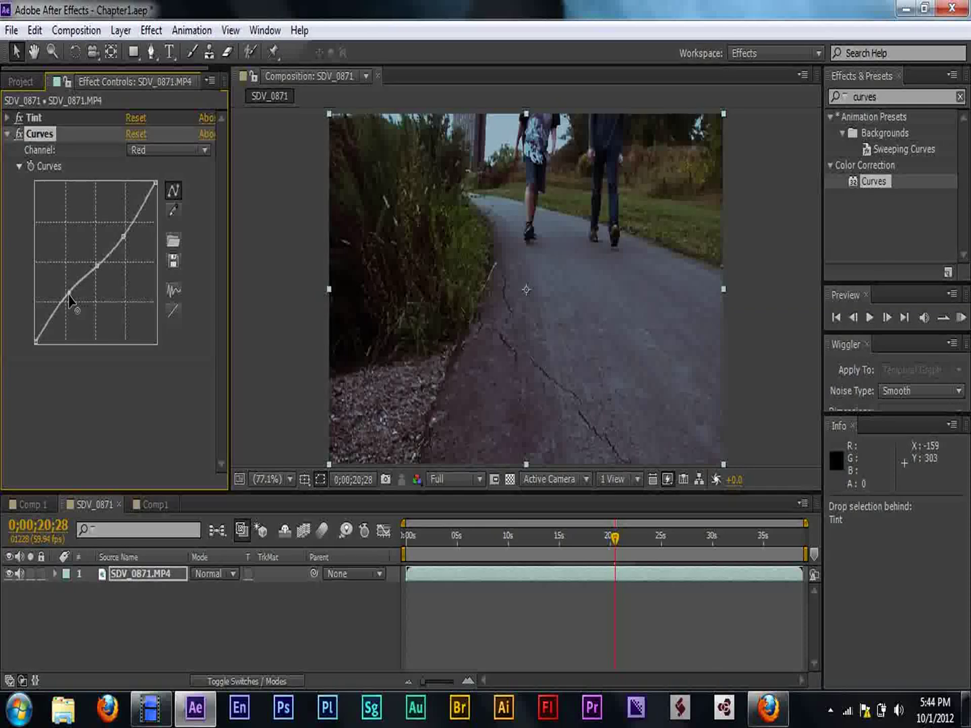
# - View the Blue channel curve, return Curves to the RGB channel, and collapse the effect
pyautogui.click(143, 159)
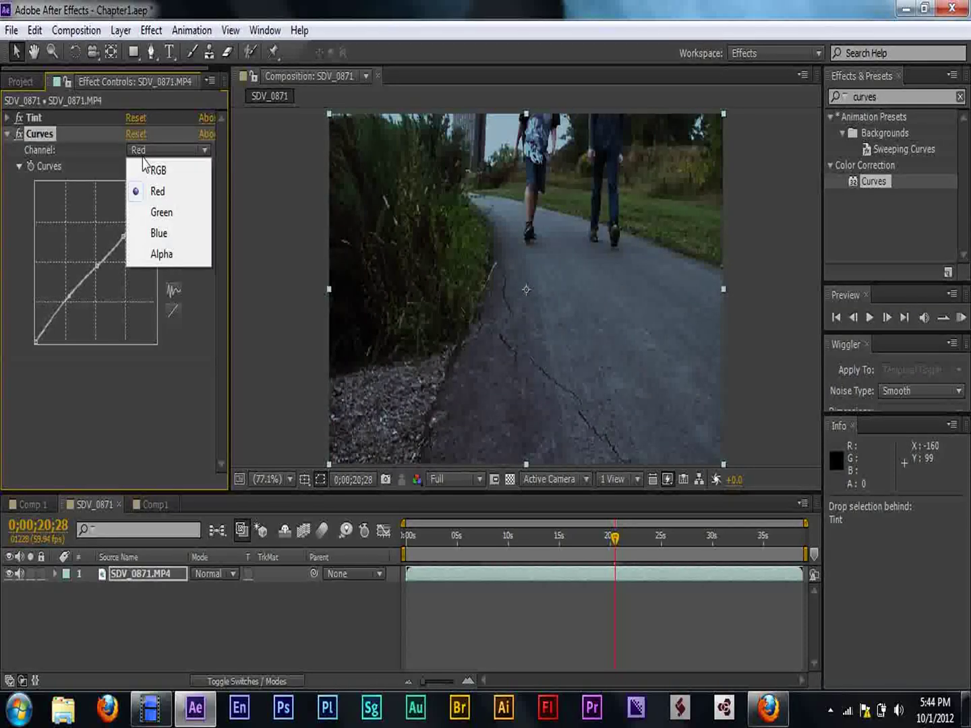
pyautogui.click(164, 235)
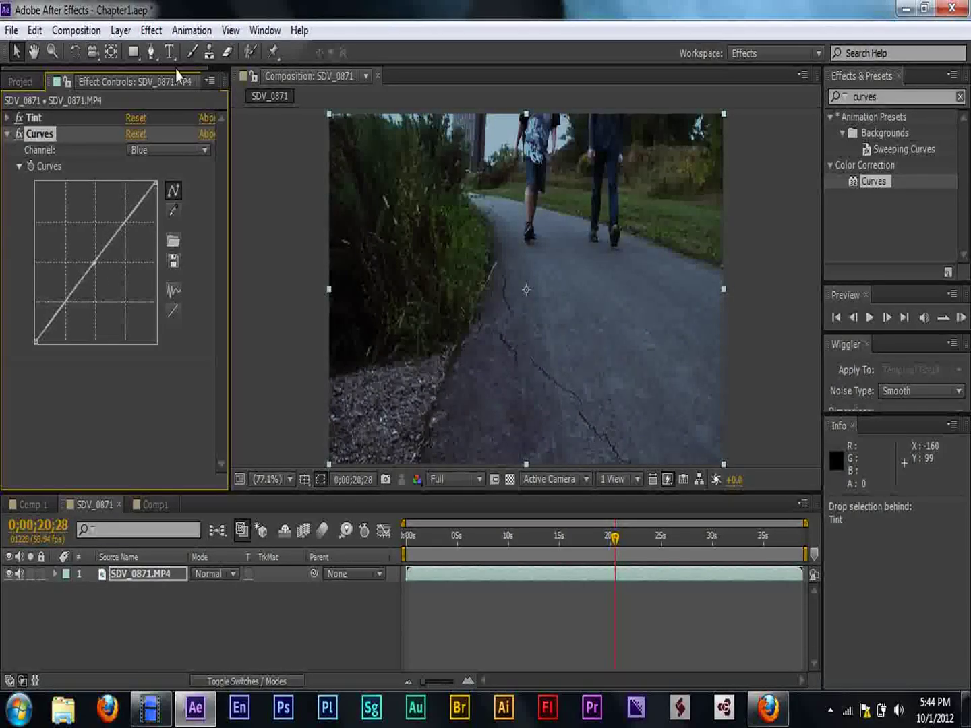
pyautogui.click(156, 161)
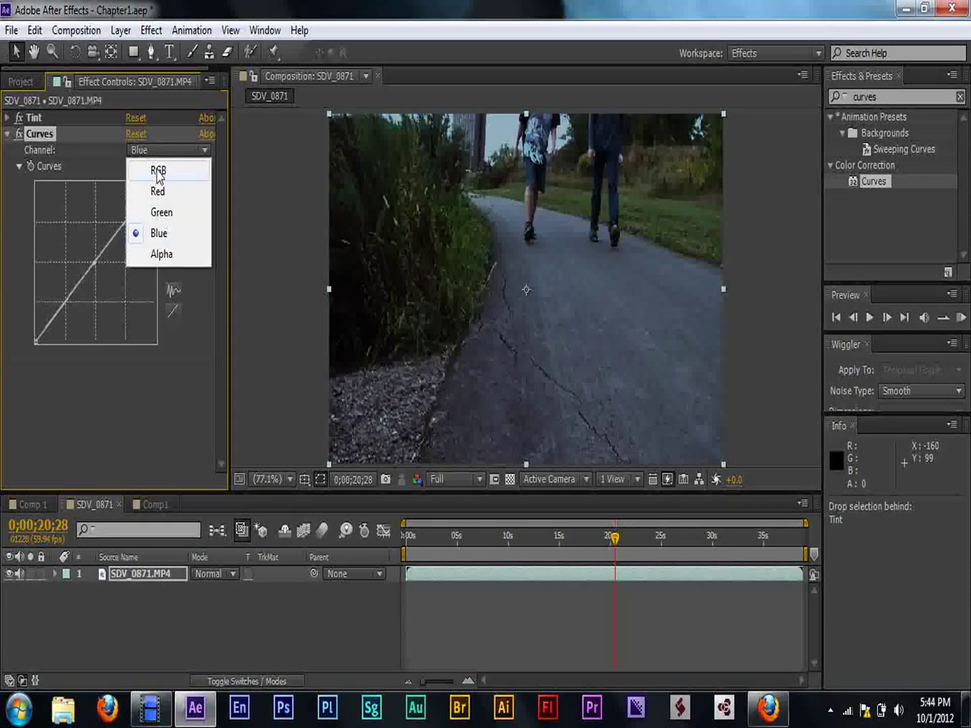
pyautogui.click(157, 168)
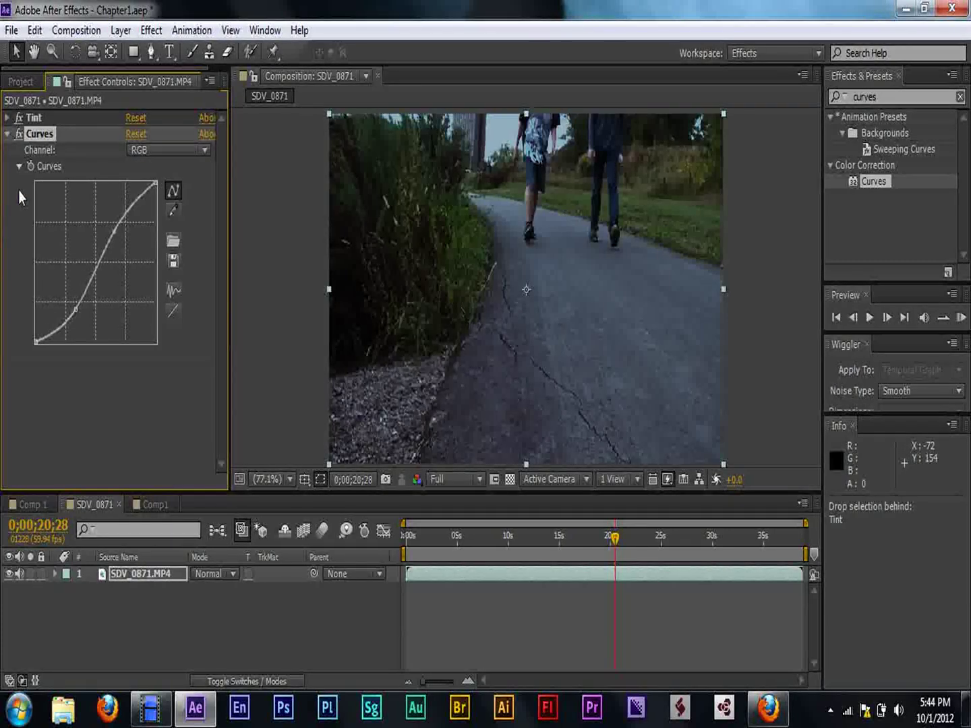
pyautogui.click(6, 133)
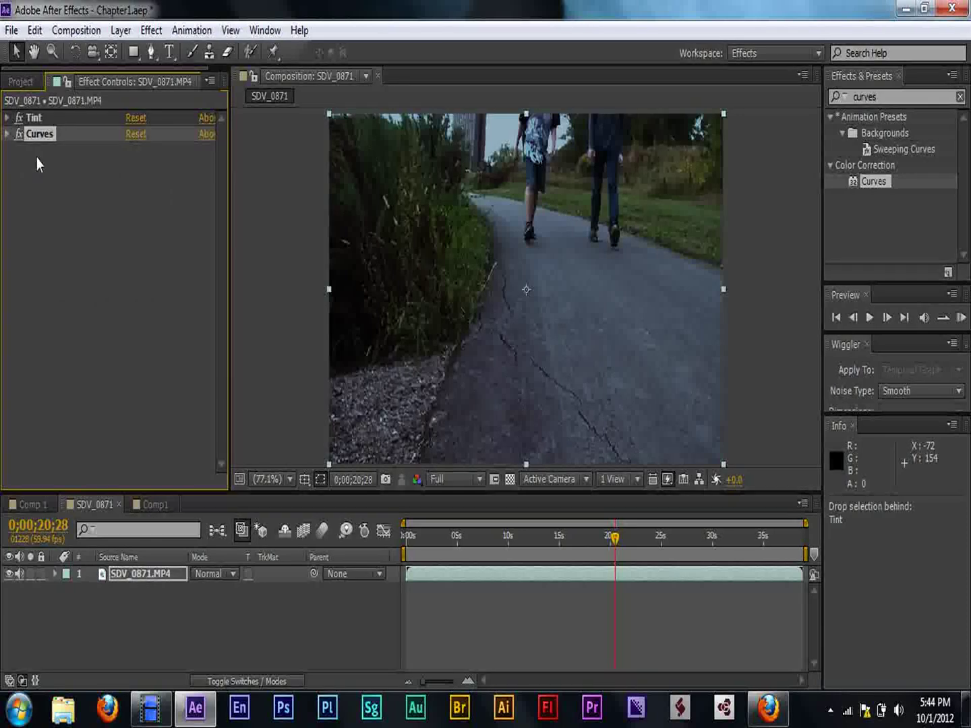
# - Compare the graded footage with Comp 1, scale the SDV_0871.MP4 layer to 100%, 99%, and return to Comp 1
pyautogui.click(35, 504)
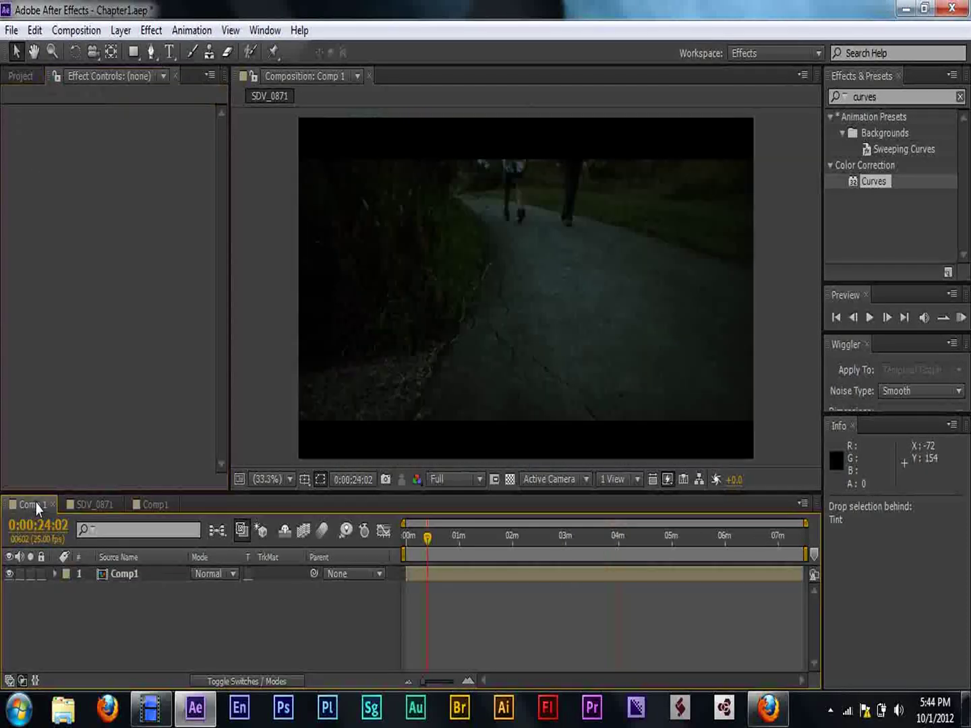
pyautogui.click(90, 500)
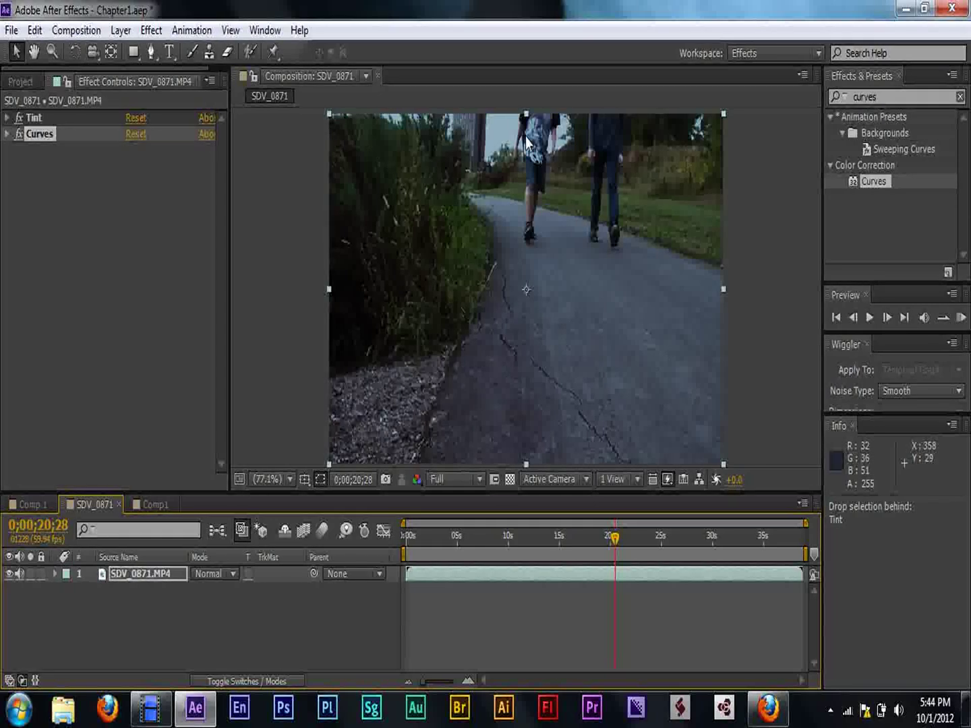
pyautogui.moveTo(525, 115)
pyautogui.mouseDown()
pyautogui.moveTo(524, 143)
pyautogui.moveTo(531, 116)
pyautogui.mouseUp()
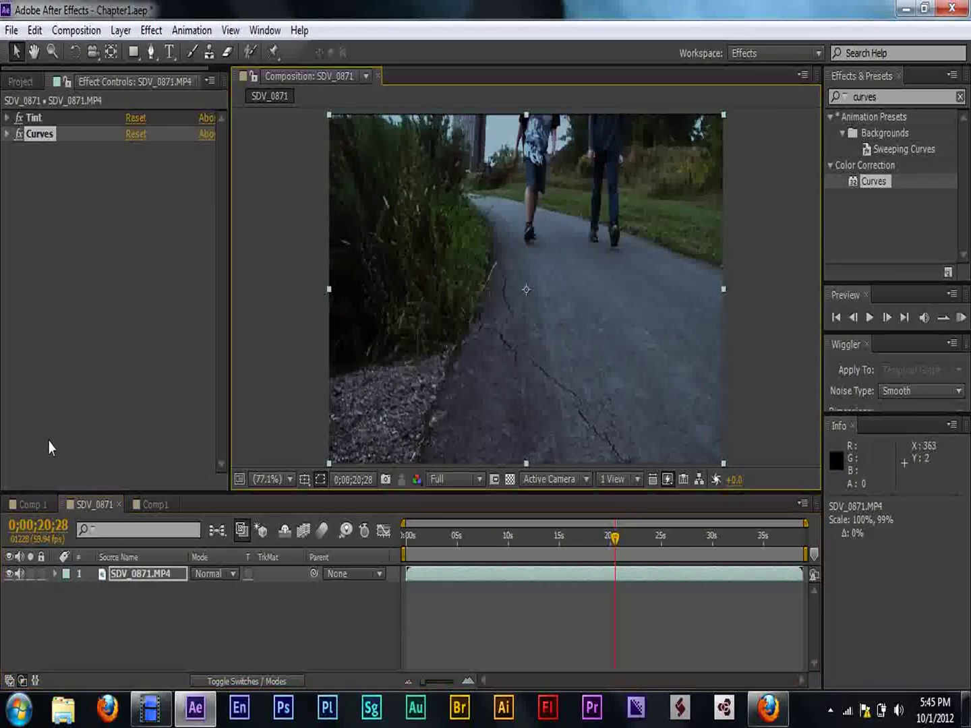
pyautogui.click(40, 504)
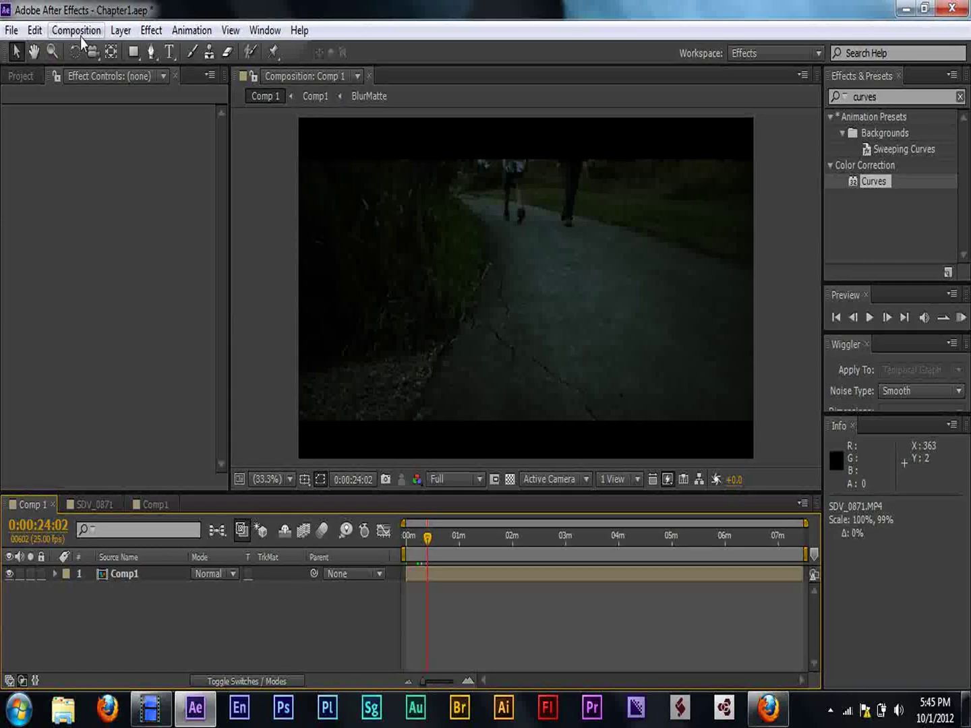
# - Check the composition settings of Comp 1 and close them without changes
pyautogui.click(80, 35)
pyautogui.click(120, 81)
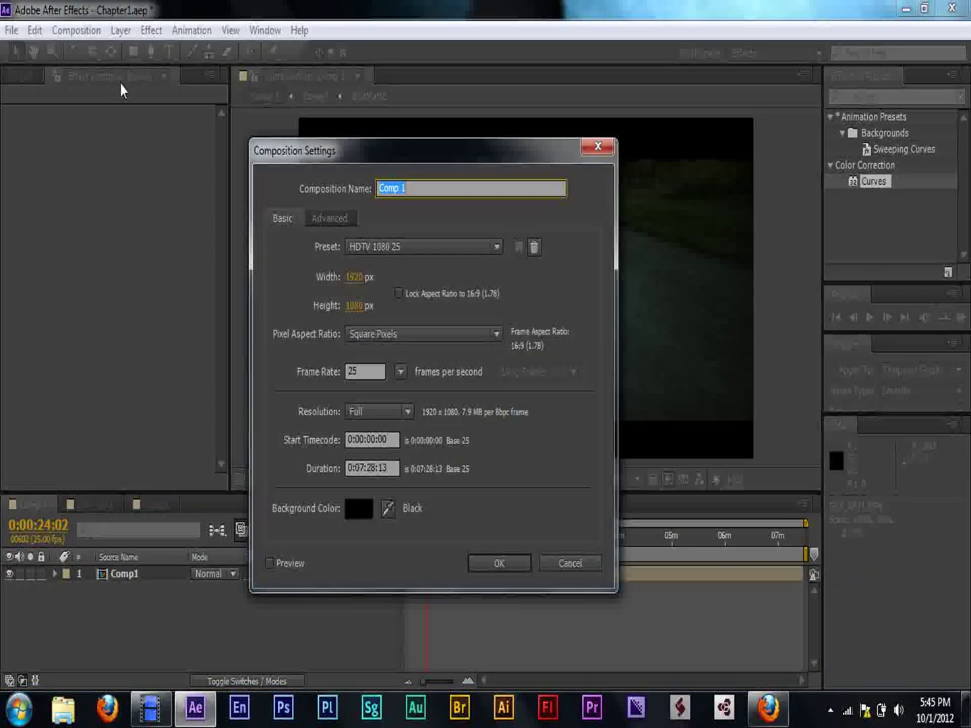
pyautogui.click(598, 148)
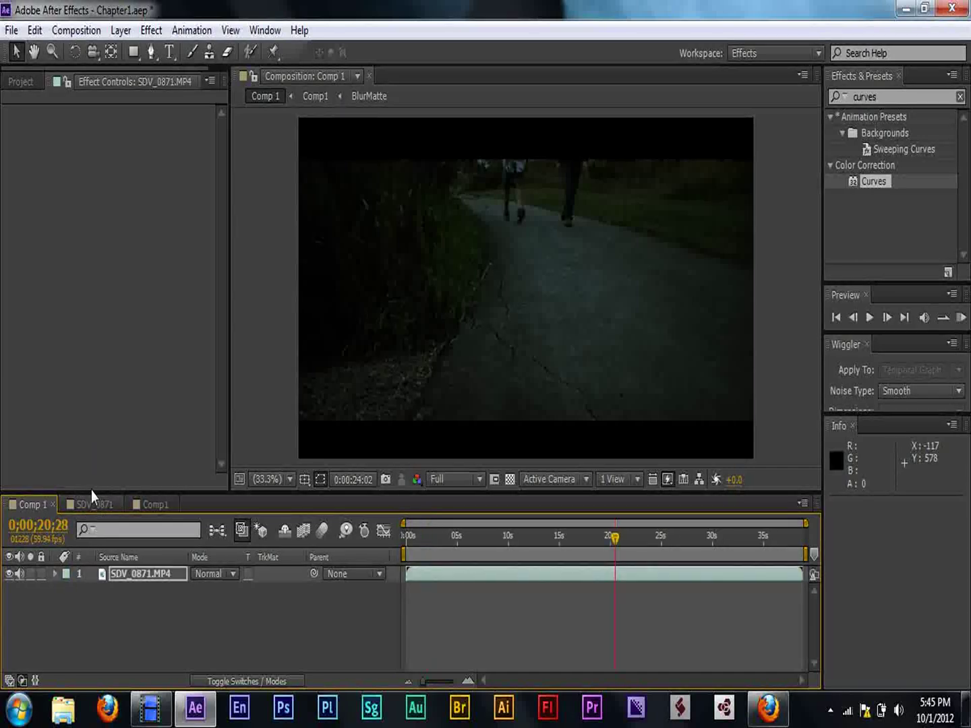
# - Set the SDV_0871 composition's size to 1920 px wide and 1080 px high
pyautogui.click(93, 503)
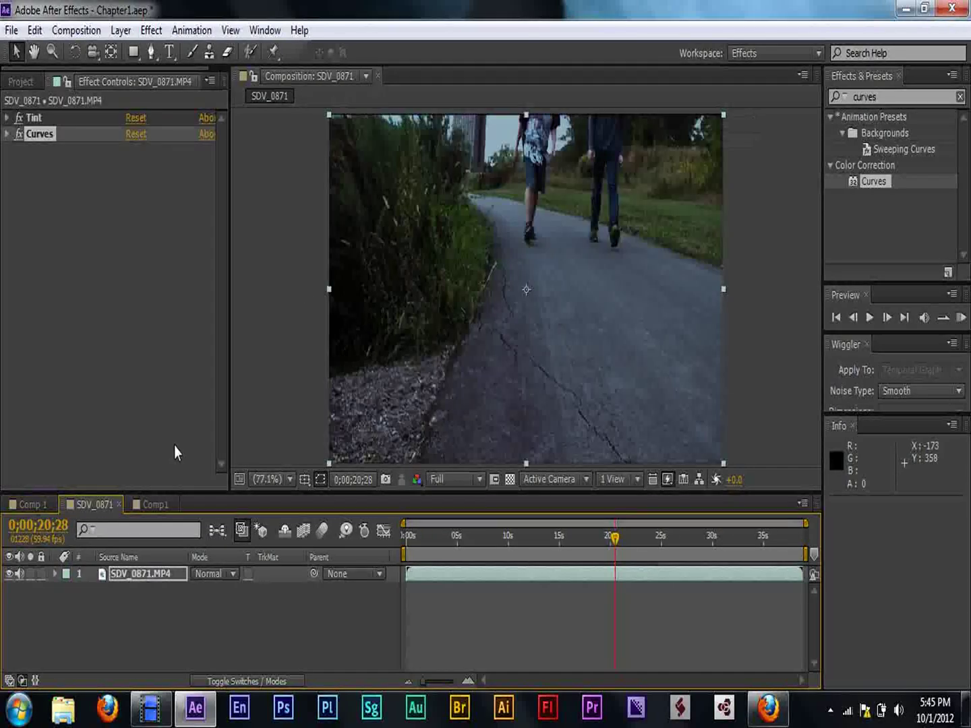
pyautogui.click(81, 31)
pyautogui.click(123, 81)
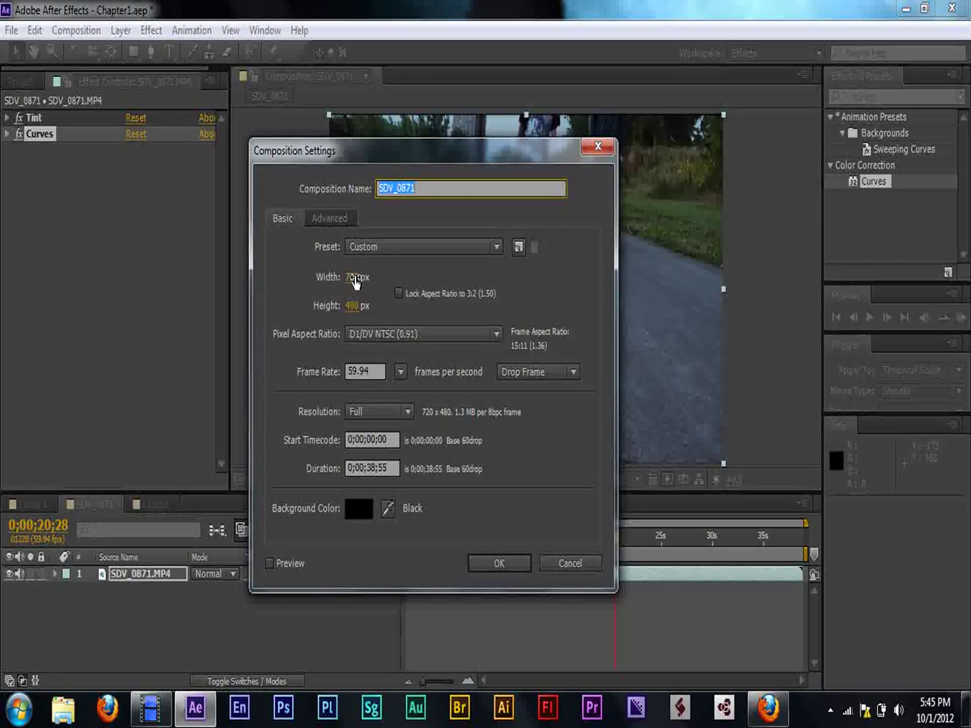
pyautogui.click(354, 276)
pyautogui.write('1920')
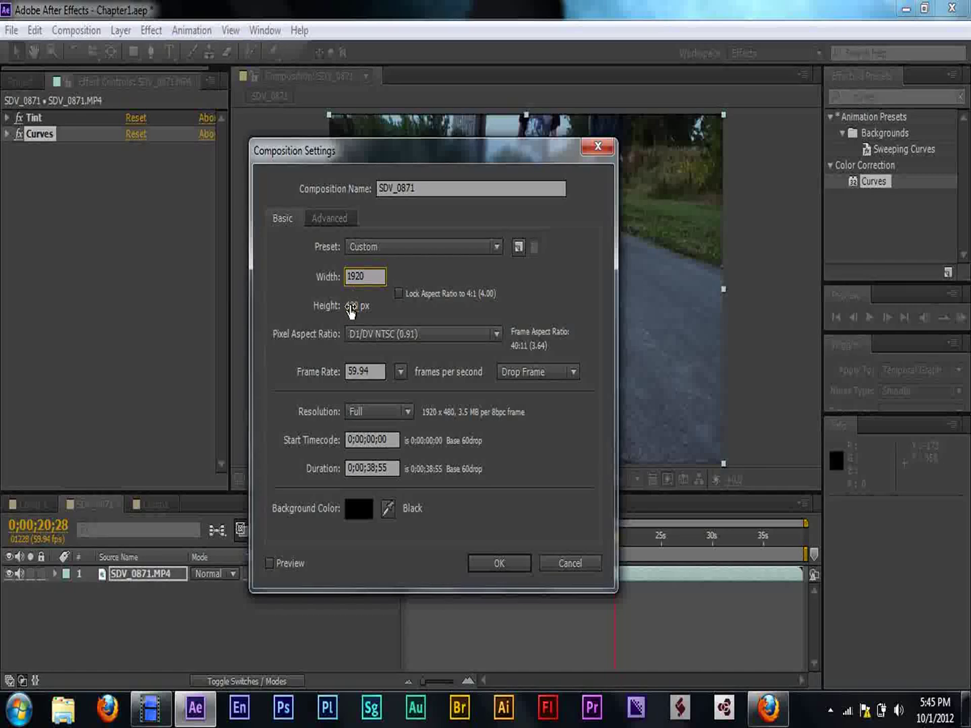
pyautogui.click(351, 306)
pyautogui.write('1080')
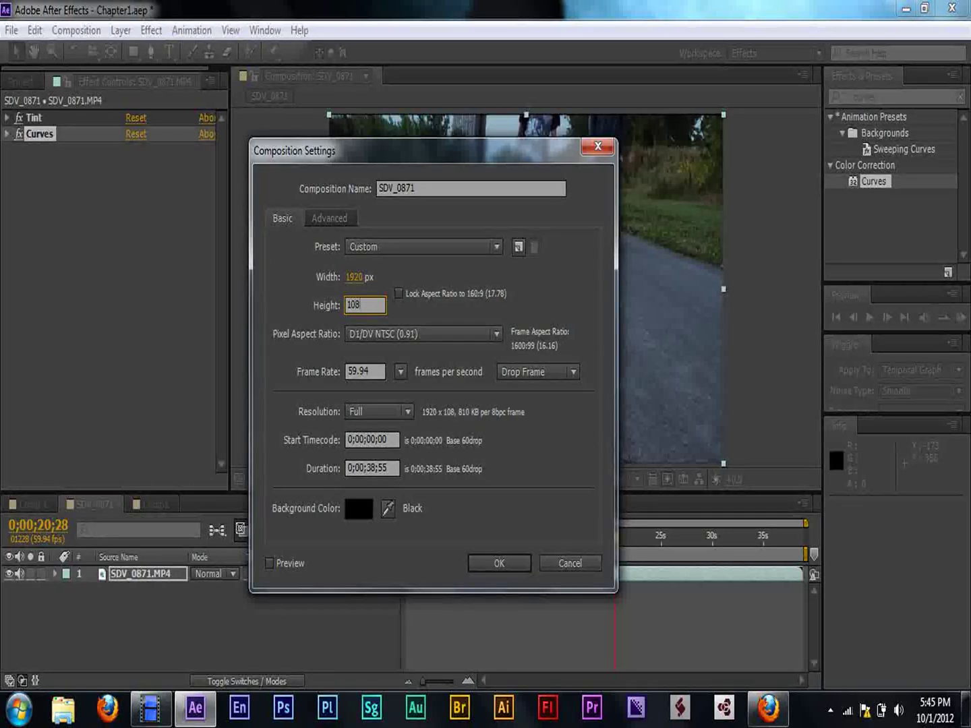
pyautogui.press('Return')
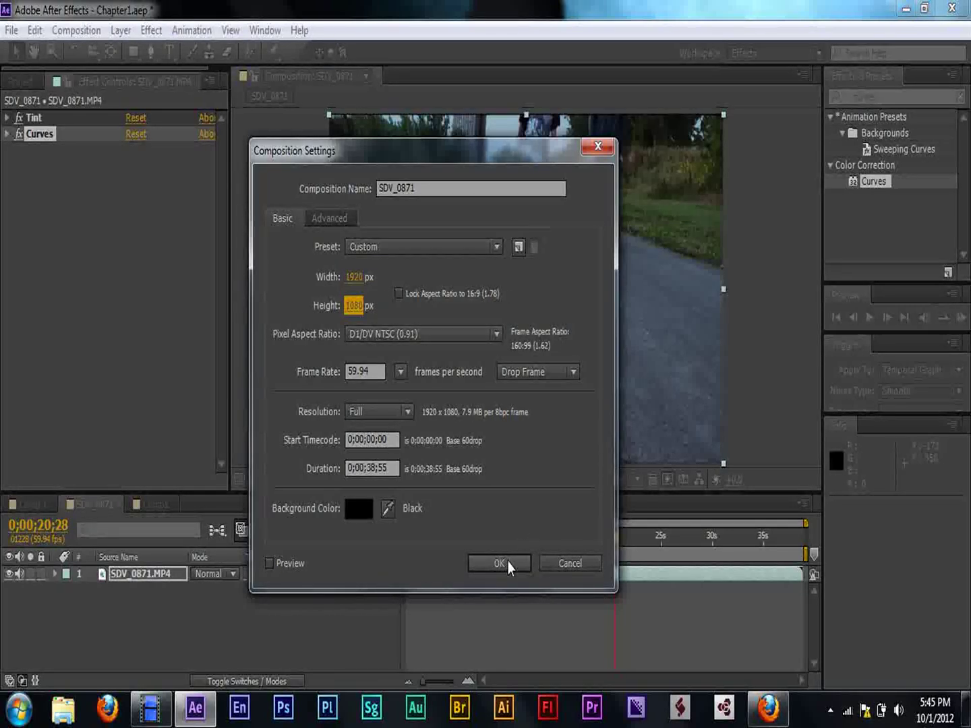
pyautogui.click(507, 565)
# - Scale the SDV_0871.MP4 layer to about 268%, 227% to fill the frame, and move the current time to 0;00;16;55
pyautogui.moveTo(440, 365); pyautogui.dragTo(296, 463)
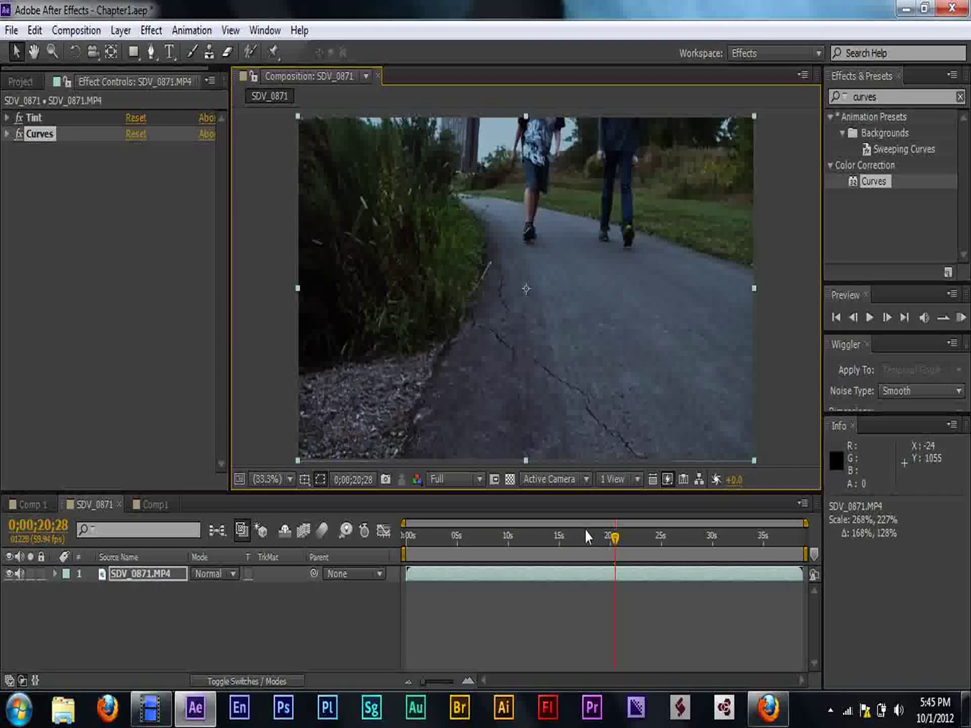
pyautogui.moveTo(581, 531); pyautogui.dragTo(580, 539)
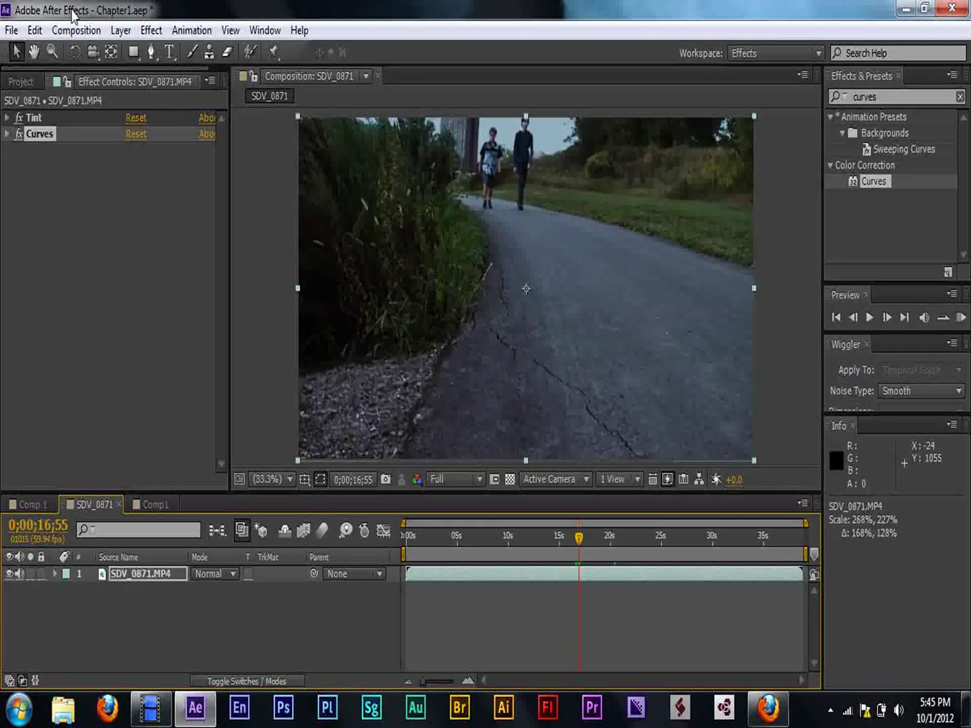
# - Create a white 1920 × 1080 px solid layer above the footage in the SDV_0871 composition
pyautogui.click(121, 30)
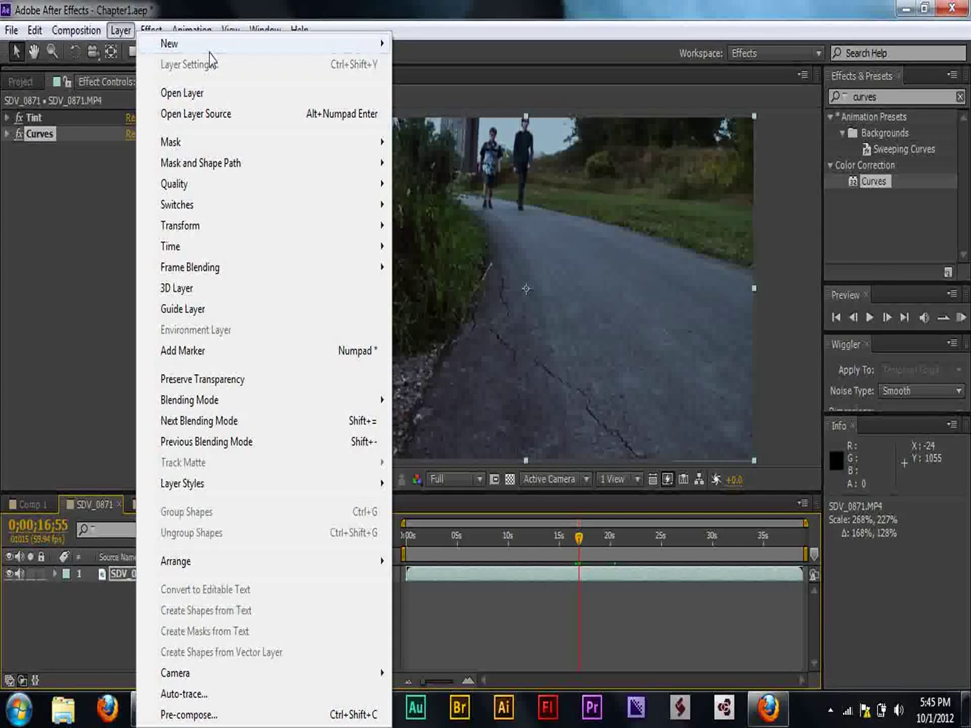
pyautogui.moveTo(338, 44)
pyautogui.click(419, 65)
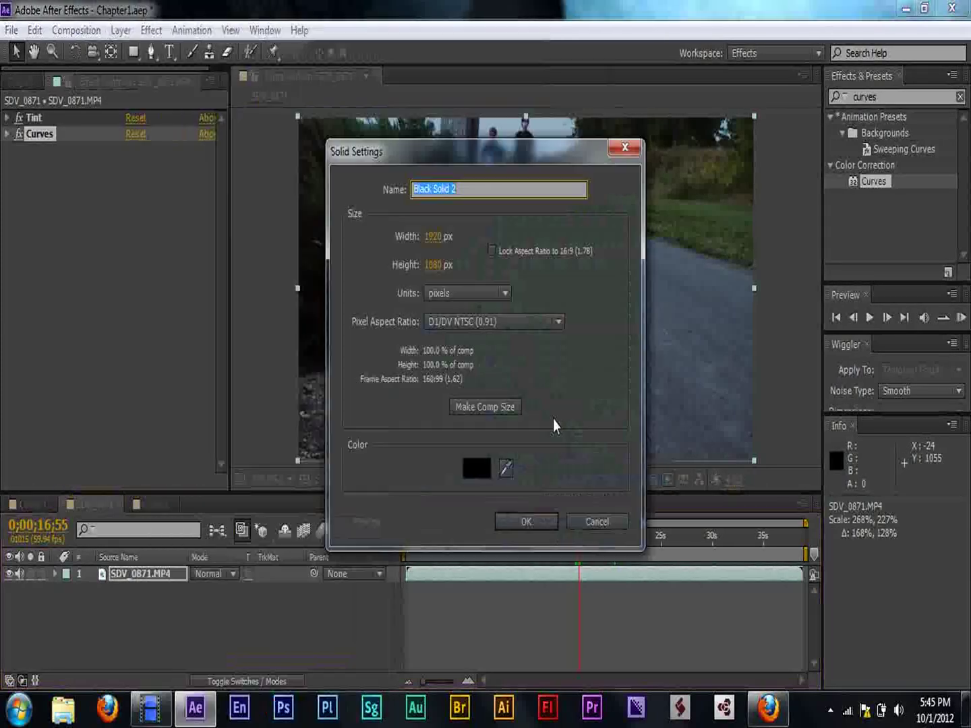
pyautogui.click(475, 467)
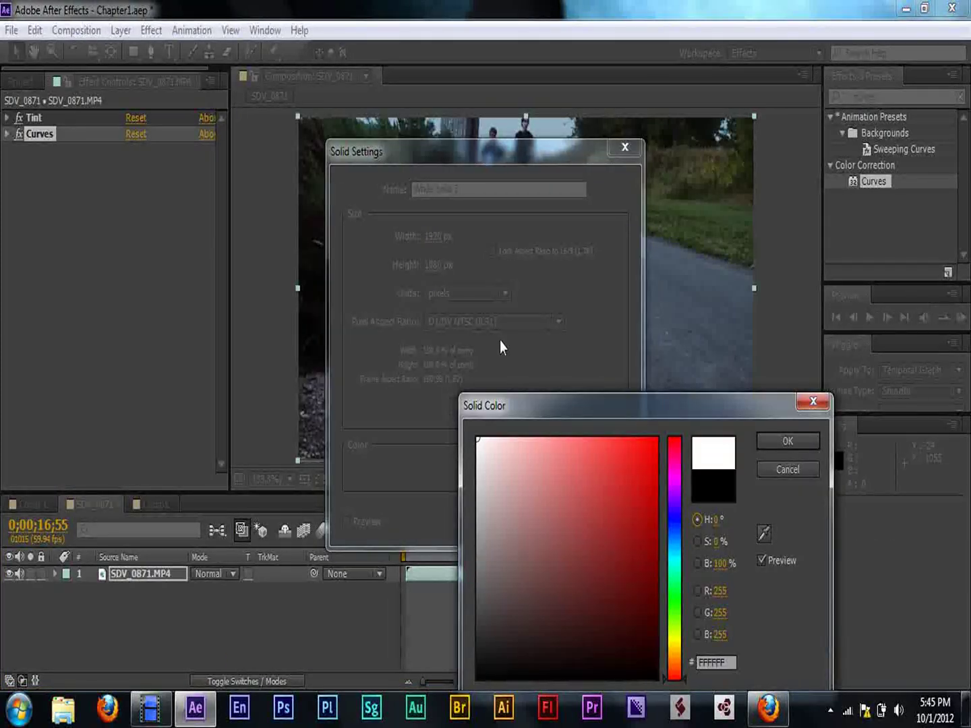
pyautogui.click(808, 442)
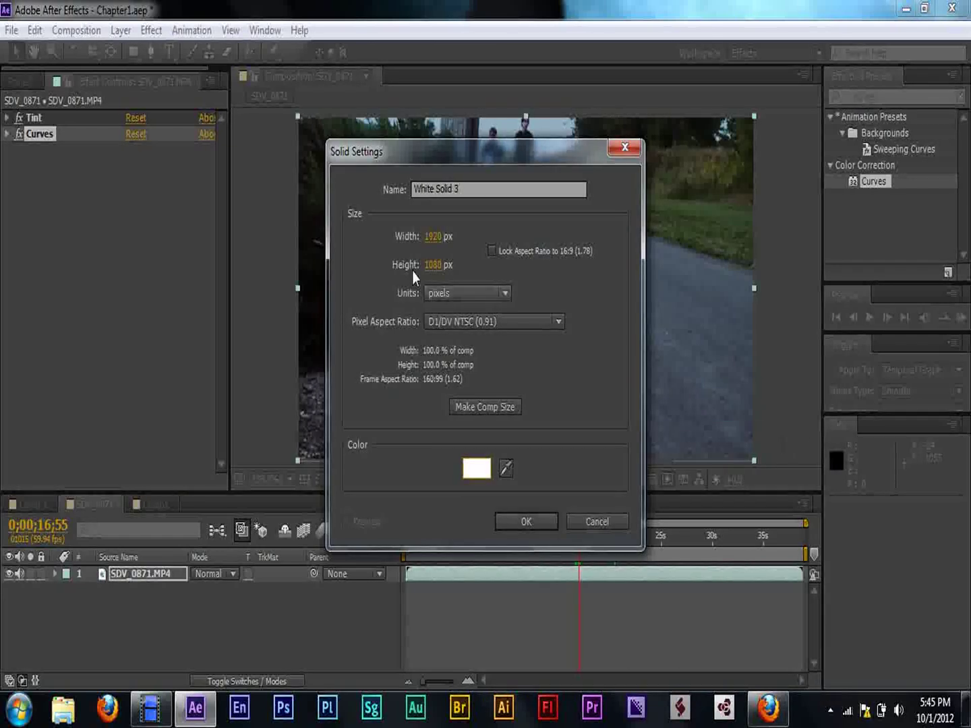
pyautogui.click(525, 522)
# - Add a full-size elliptical mask to the white solid with the Ellipse Tool, then return to the Selection tool
pyautogui.click(132, 52)
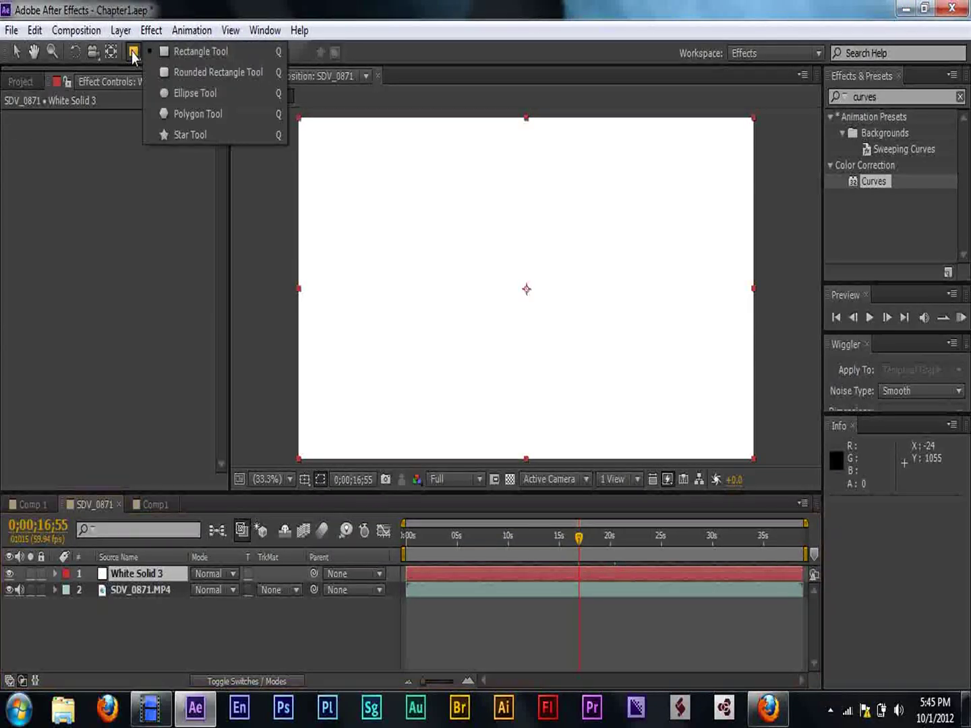
pyautogui.click(170, 93)
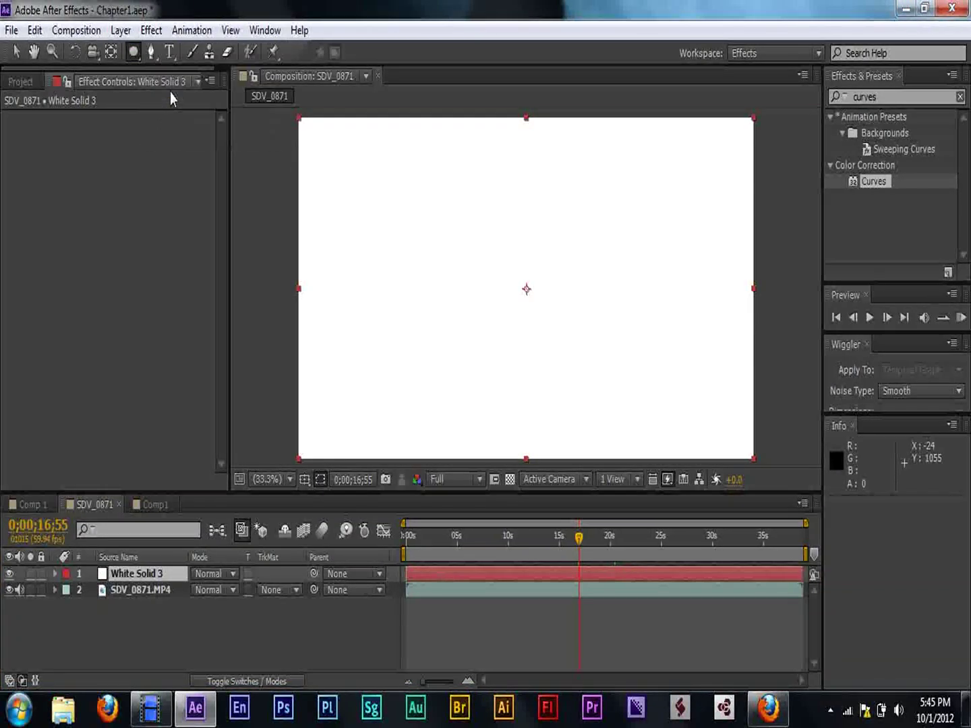
pyautogui.doubleClick(136, 52)
pyautogui.press('v')
# - Set the Mask Feather of the white solid's elliptical mask to 394 pixels
pyautogui.click(184, 632)
pyautogui.press('f')
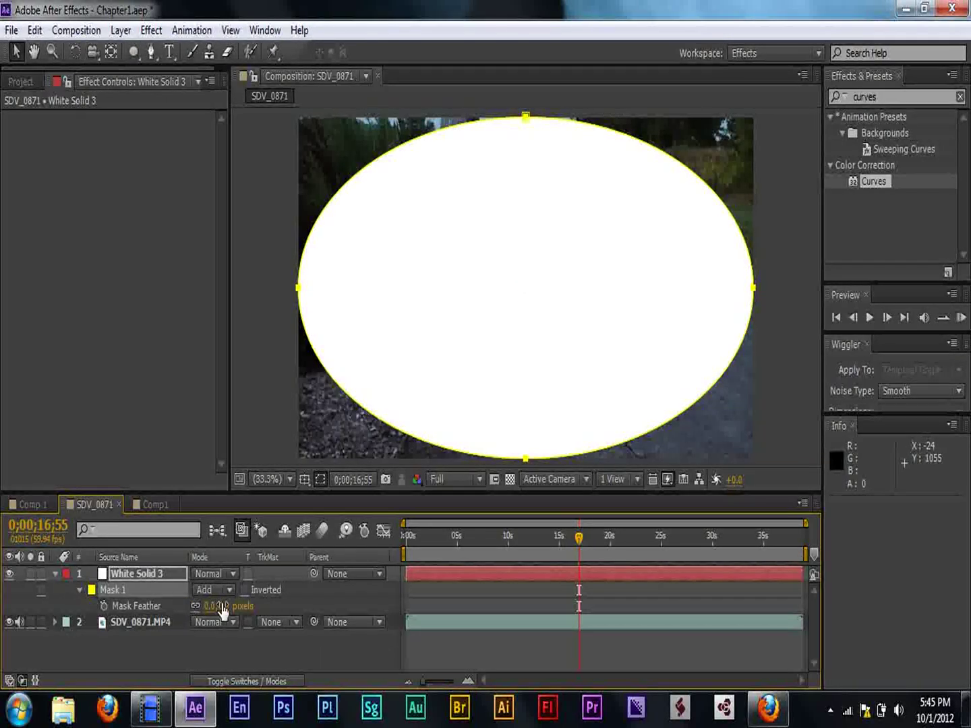
pyautogui.moveTo(228, 607); pyautogui.dragTo(536, 648)
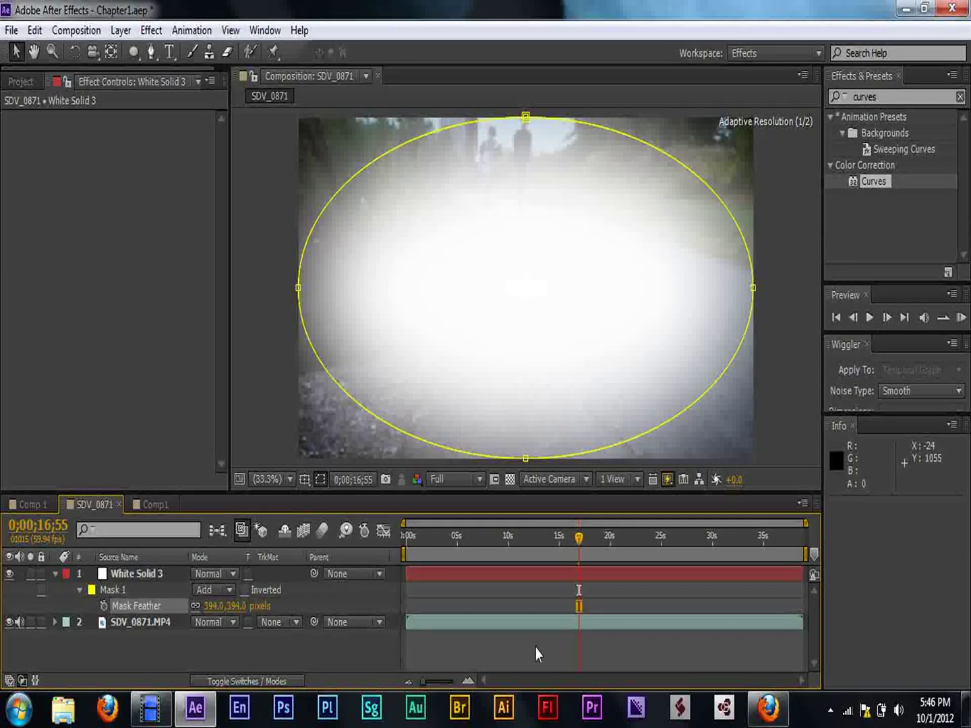
# - Create a black solid and place it between the white solid and the SDV_0871.MP4 layer
pyautogui.click(131, 574)
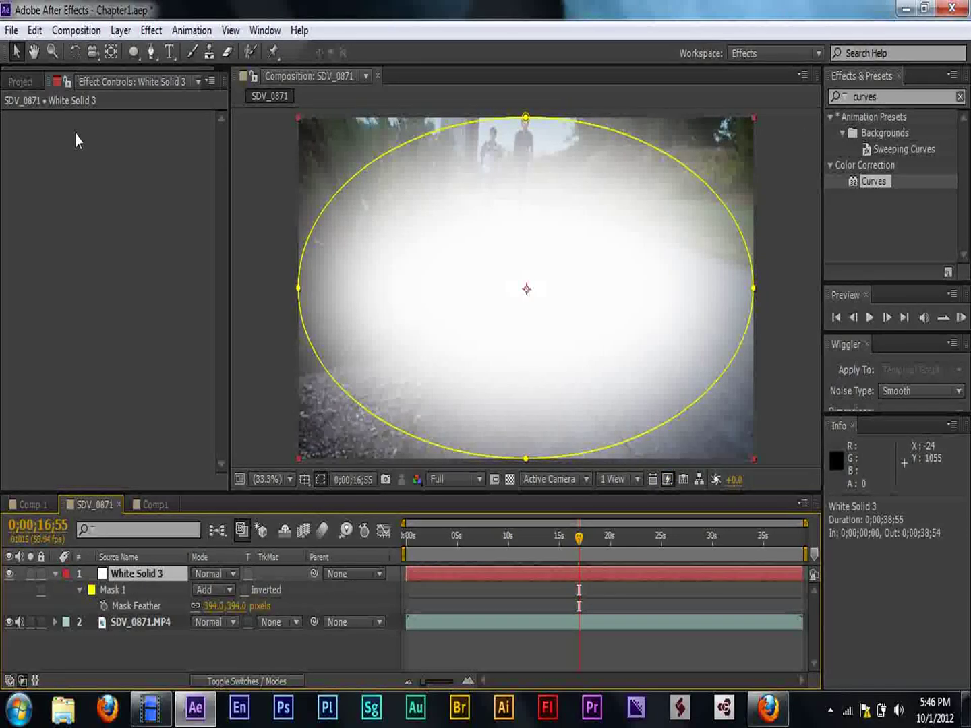
pyautogui.click(121, 31)
pyautogui.moveTo(251, 45)
pyautogui.click(428, 64)
pyautogui.click(475, 479)
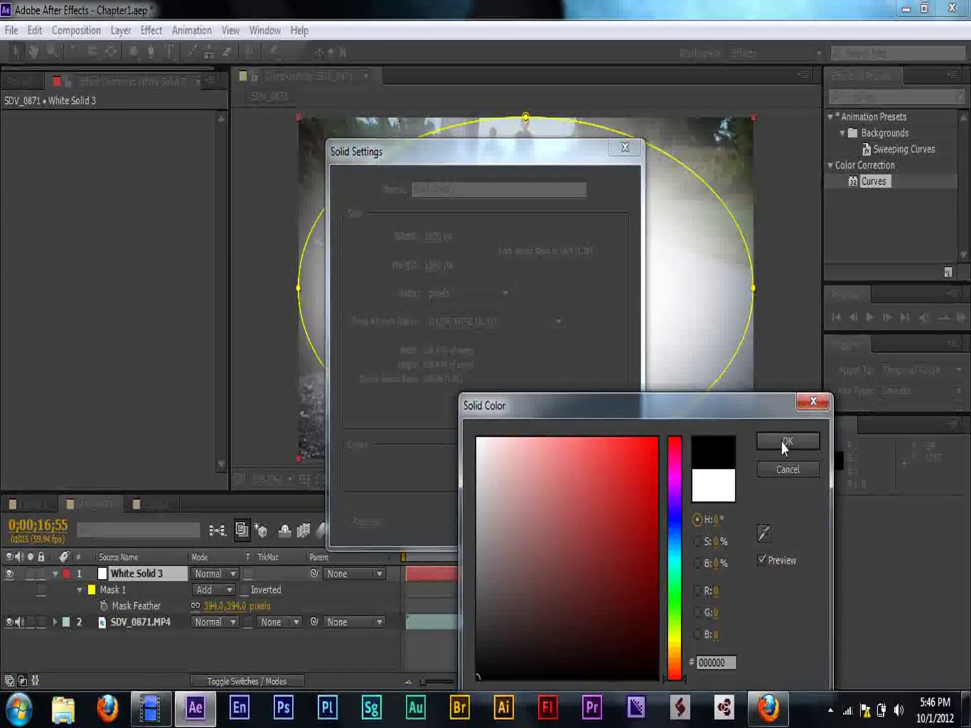
pyautogui.click(786, 443)
pyautogui.click(525, 521)
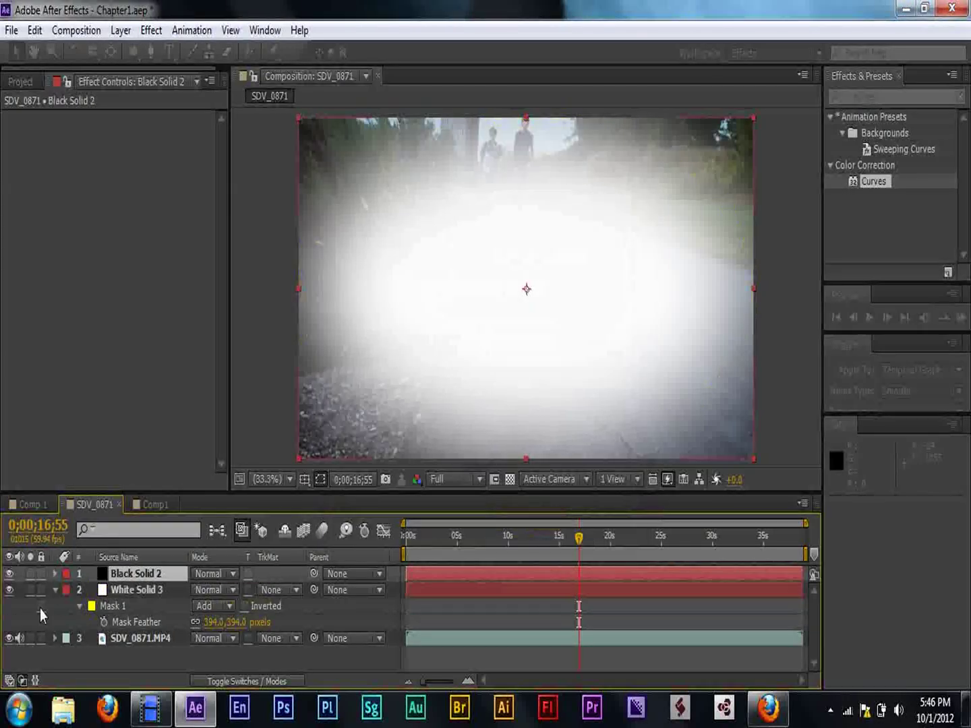
pyautogui.moveTo(132, 574); pyautogui.dragTo(133, 632)
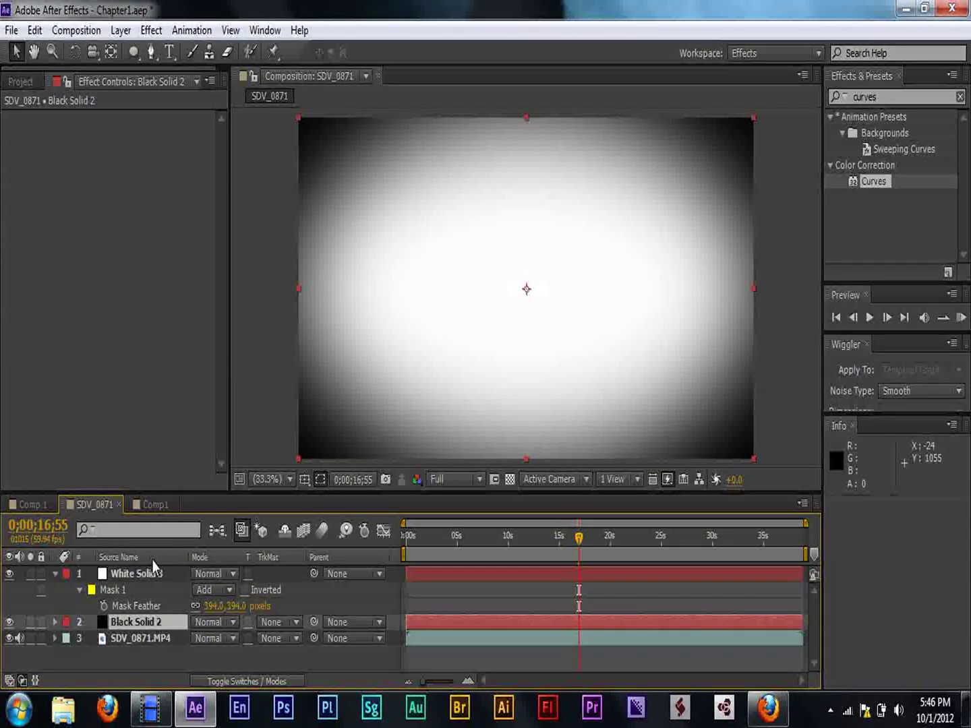
# - Pre-compose the white and black solids together into a new composition named Gradient
pyautogui.keyDown('ctrl'); pyautogui.click(149, 573); pyautogui.keyUp('ctrl')
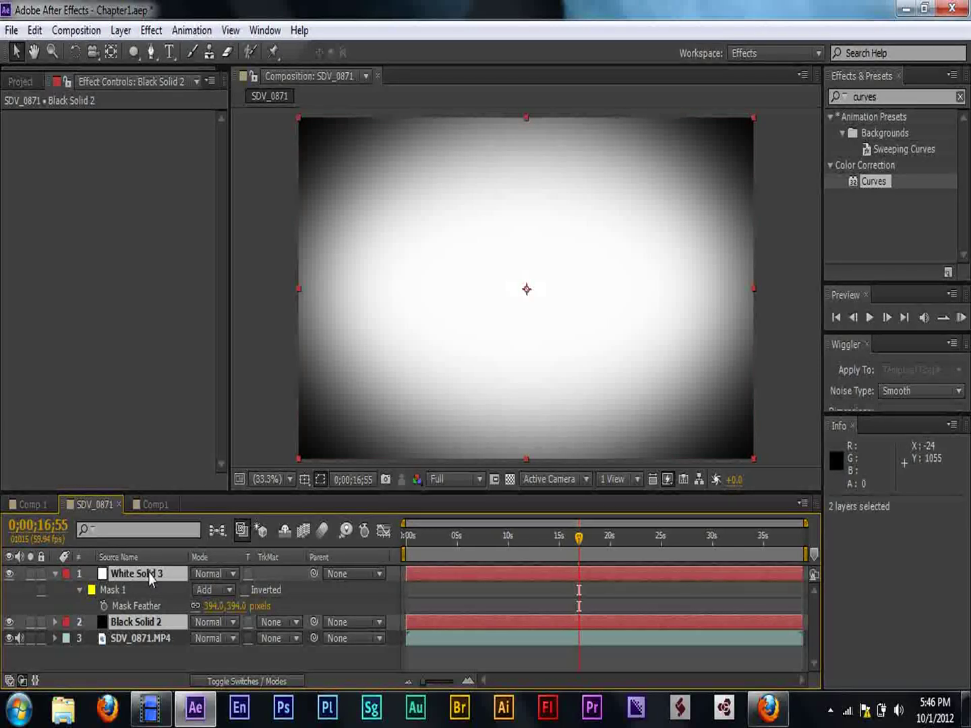
pyautogui.hotkey('ctrl', 'shift', 'c')
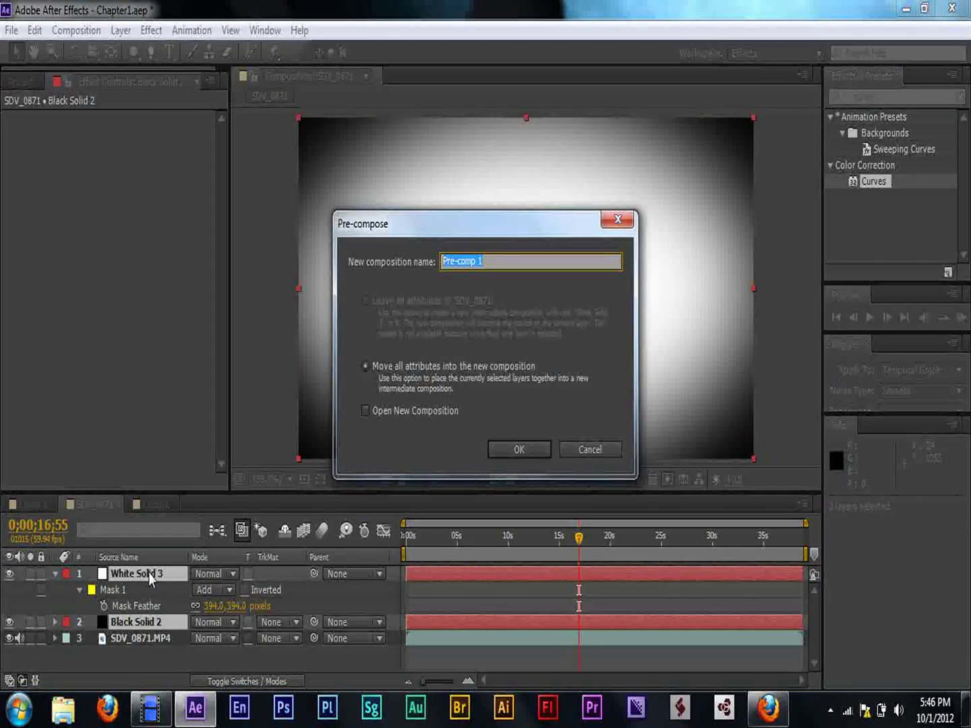
pyautogui.press('BackSpace')
pyautogui.write('Gradient')
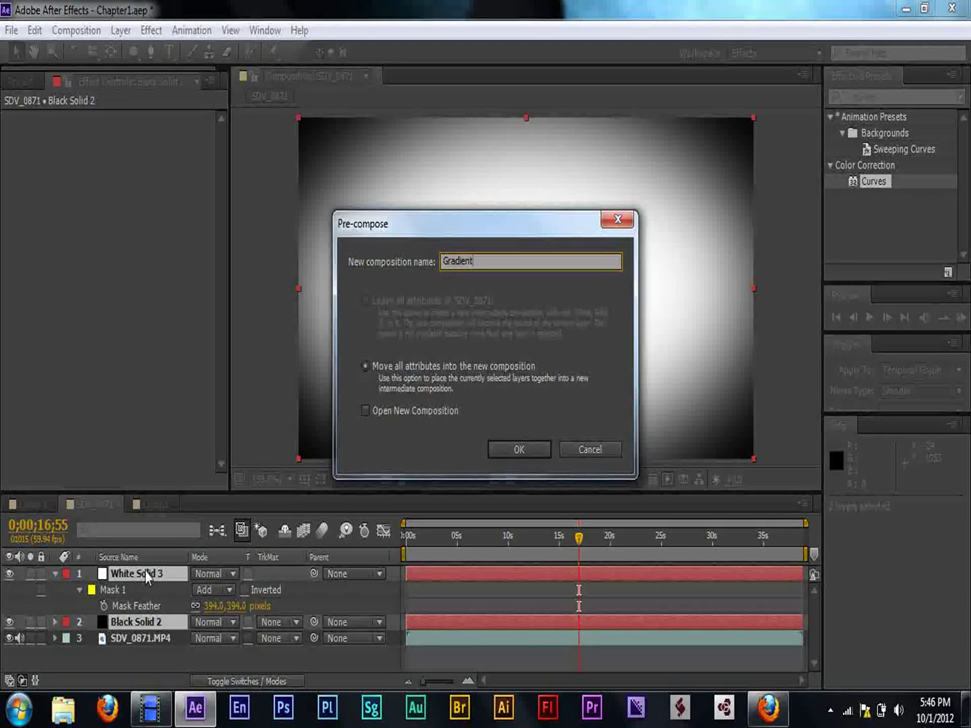
pyautogui.click(531, 446)
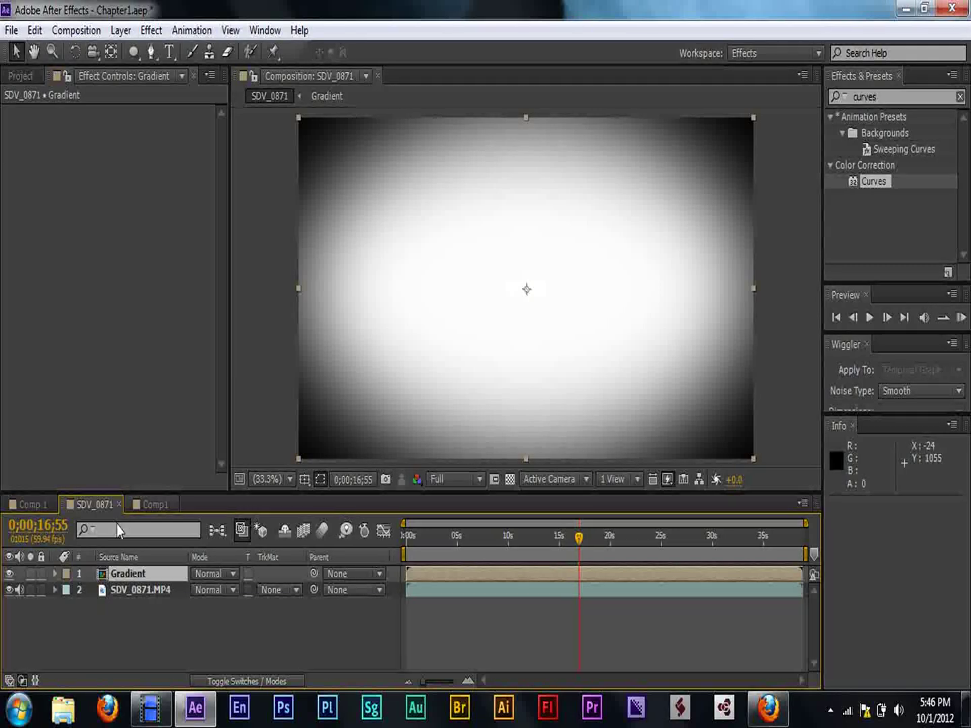
# - Open the Gradient composition and reveal all Mask 1 properties of the white solid
pyautogui.click(22, 76)
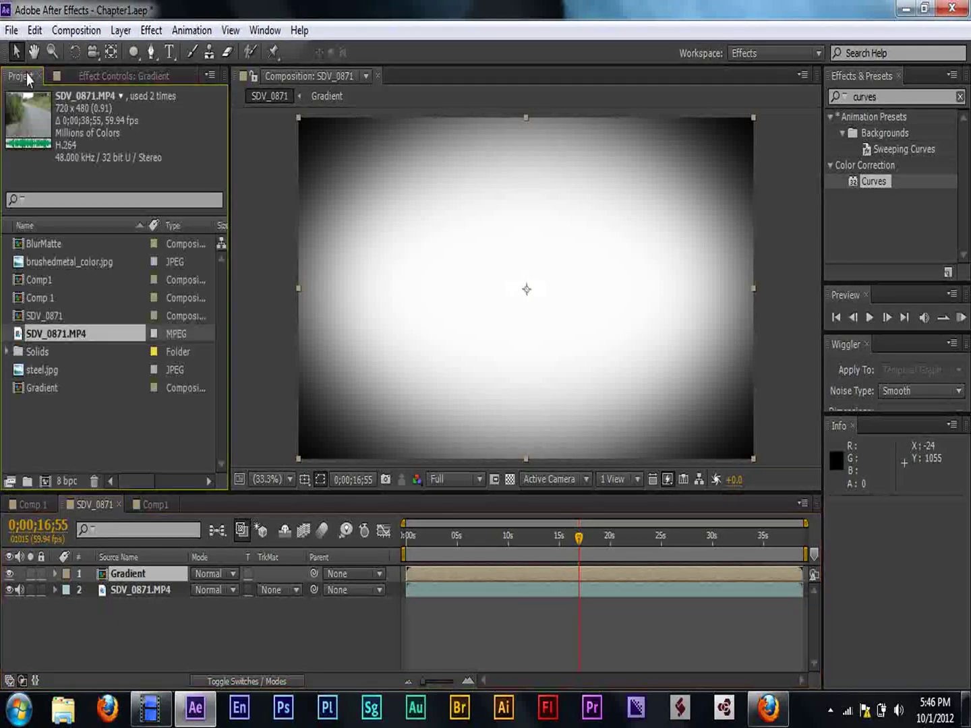
pyautogui.doubleClick(70, 316)
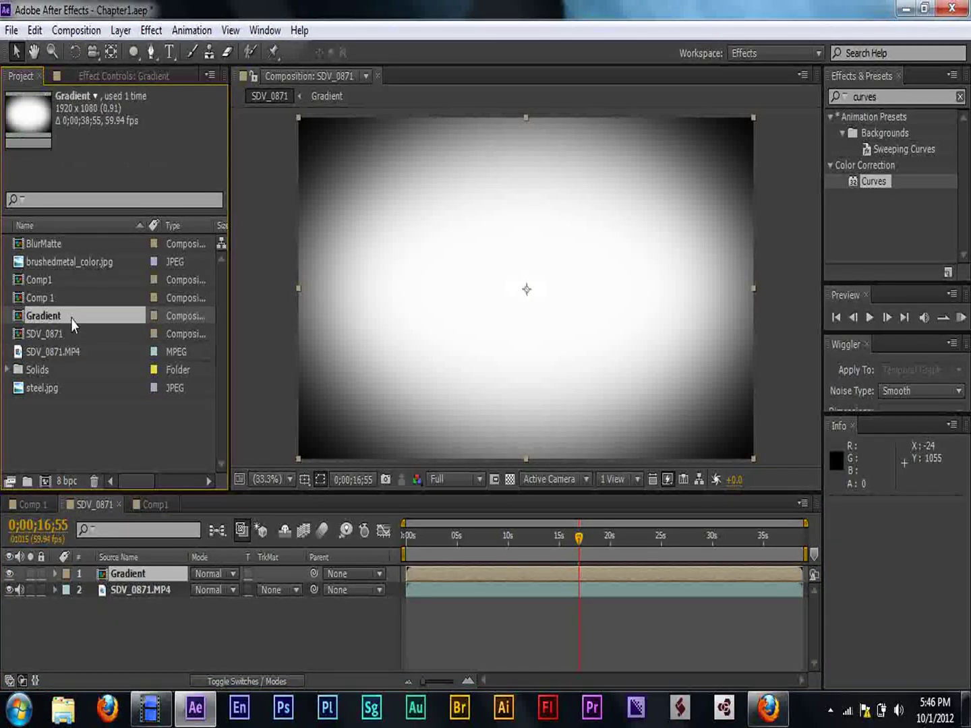
pyautogui.click(146, 574)
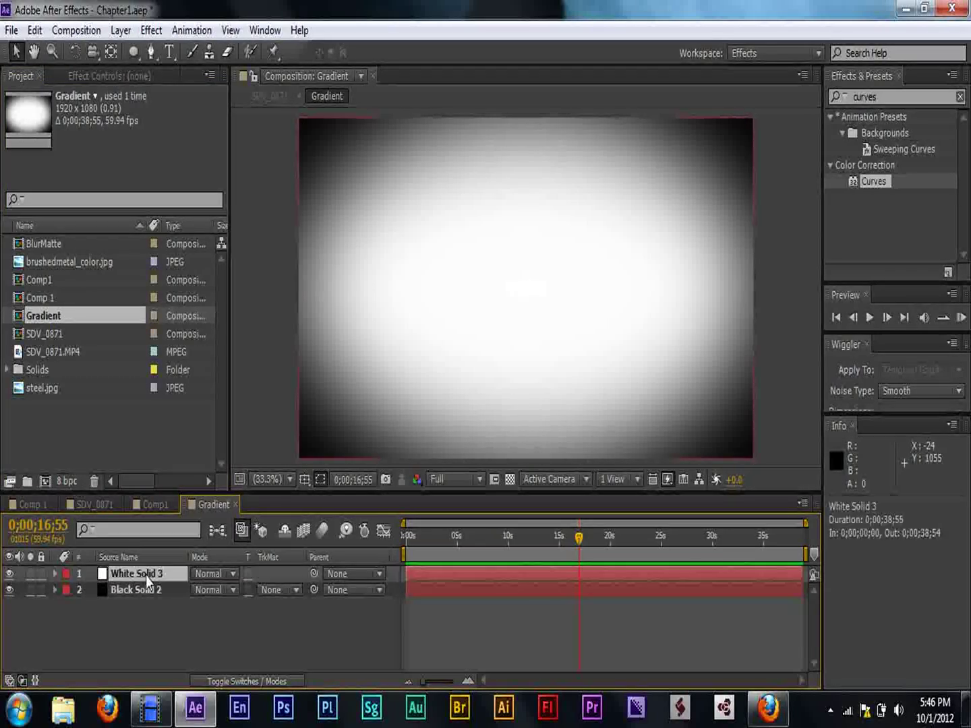
pyautogui.press('m')
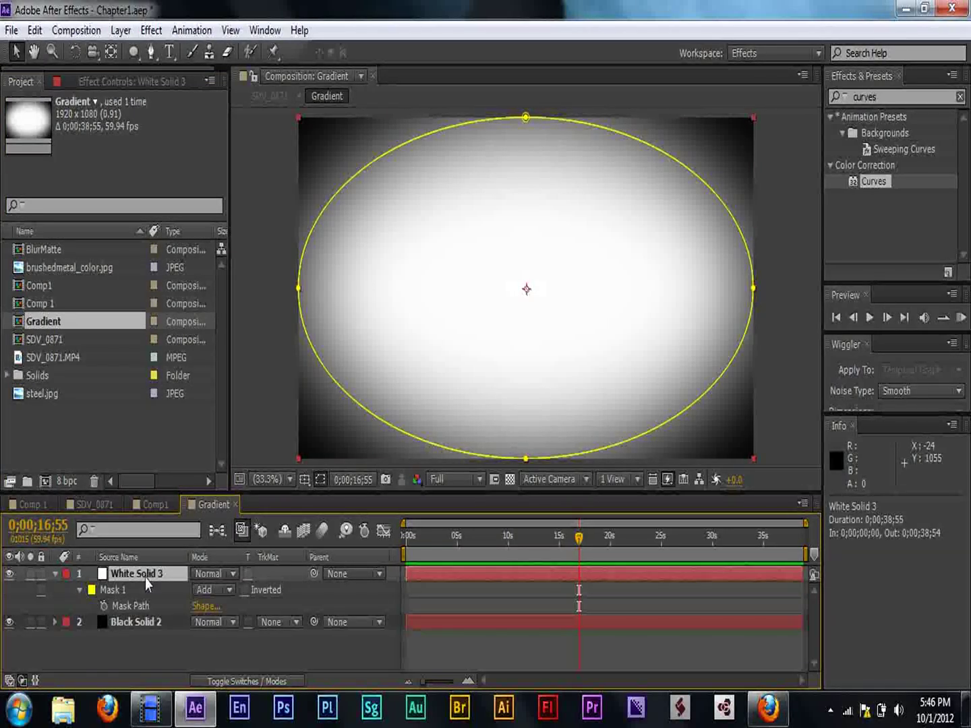
pyautogui.click(145, 590)
pyautogui.press('m')
pyautogui.click(146, 573)
pyautogui.press('m')
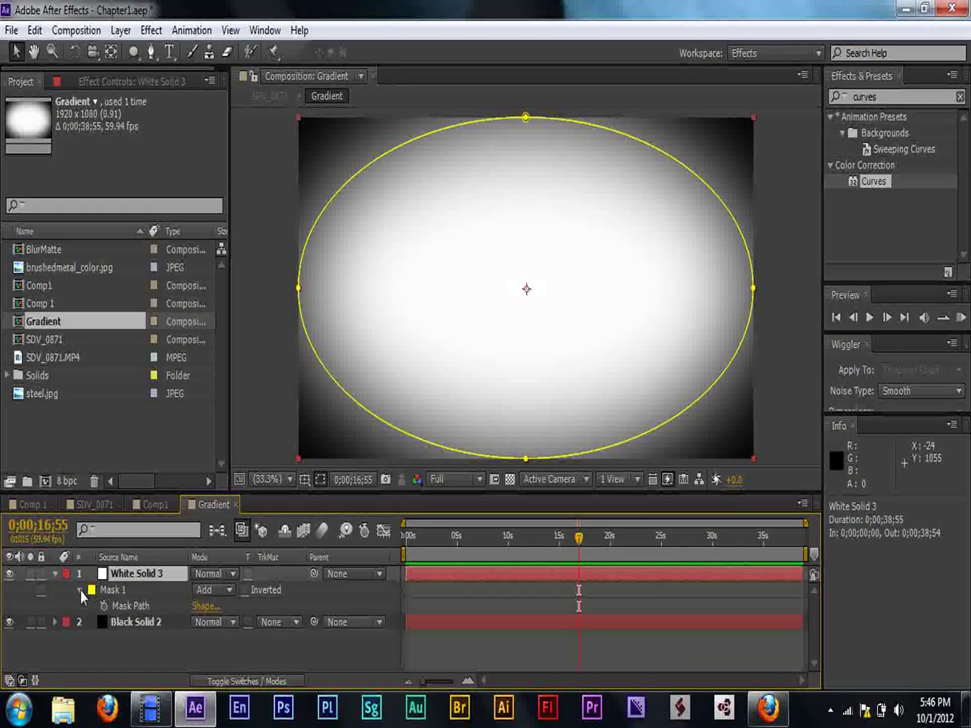
pyautogui.click(80, 591)
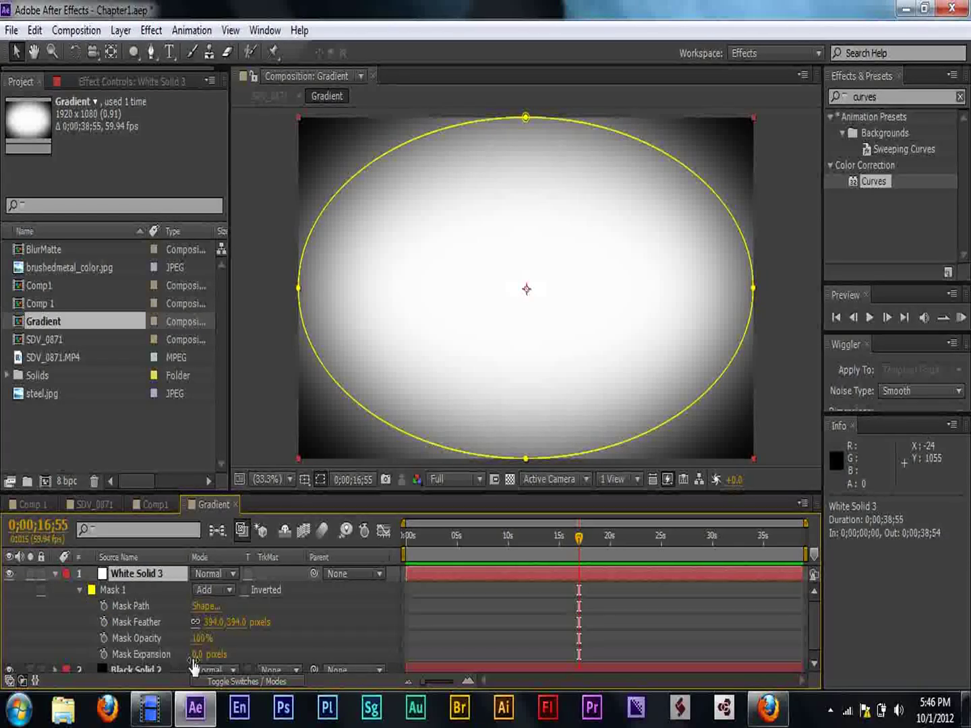
# - Set Mask 1's Mask Expansion to -170 pixels and its Mask Feather to about 473 pixels
pyautogui.moveTo(196, 655); pyautogui.dragTo(121, 669)
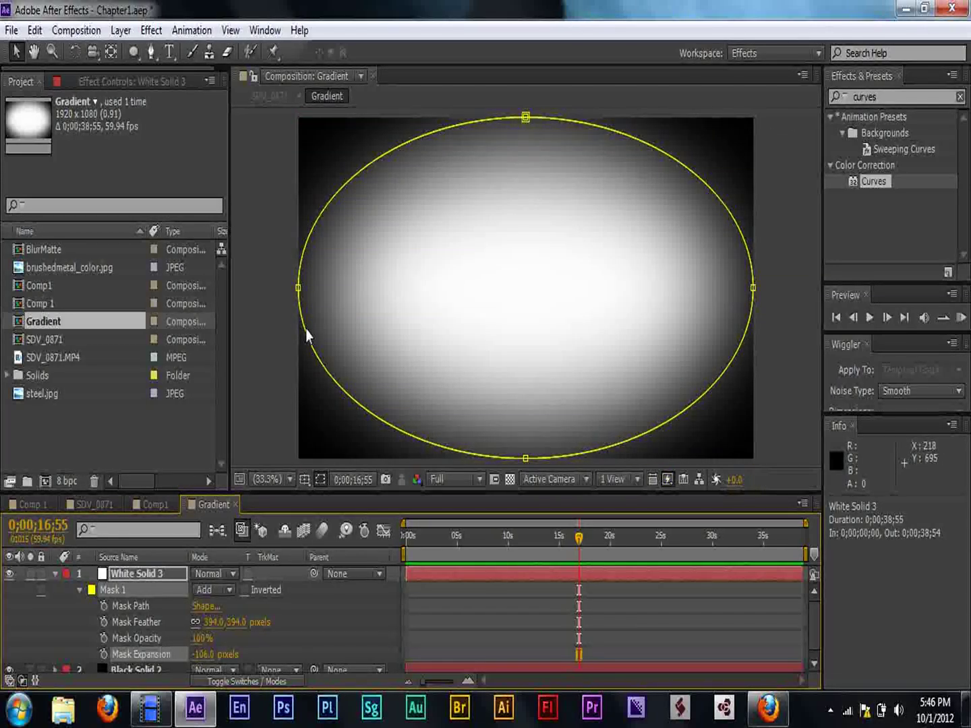
pyautogui.moveTo(202, 659); pyautogui.dragTo(183, 673)
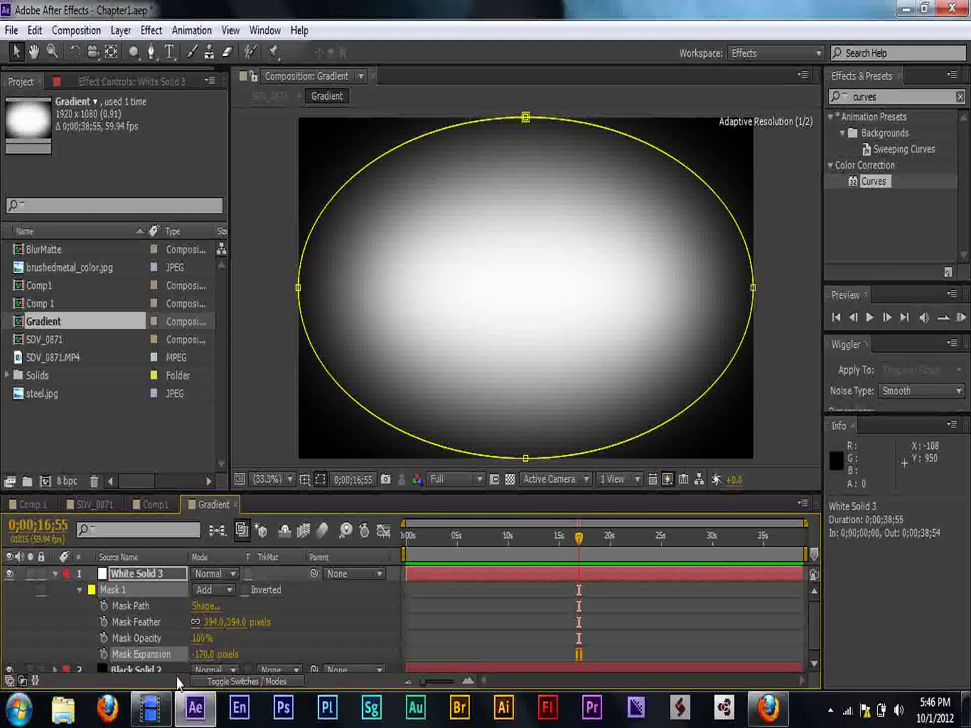
pyautogui.moveTo(229, 623); pyautogui.dragTo(260, 622)
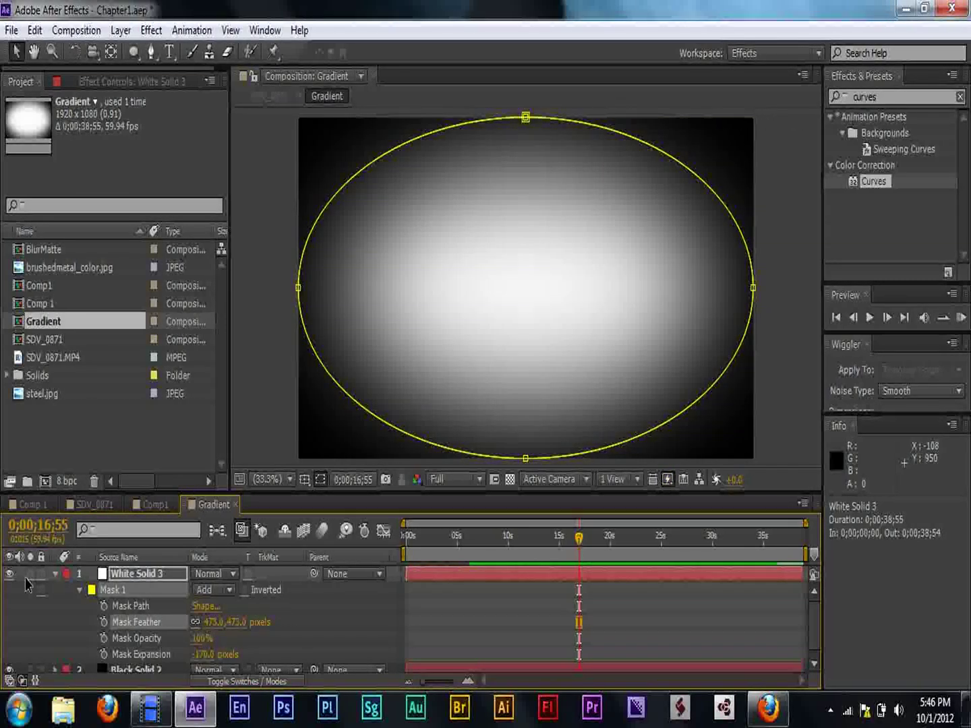
# - In the SDV_0871 composition, set the Gradient layer's blending mode to Multiply and its opacity to 79%
pyautogui.click(148, 505)
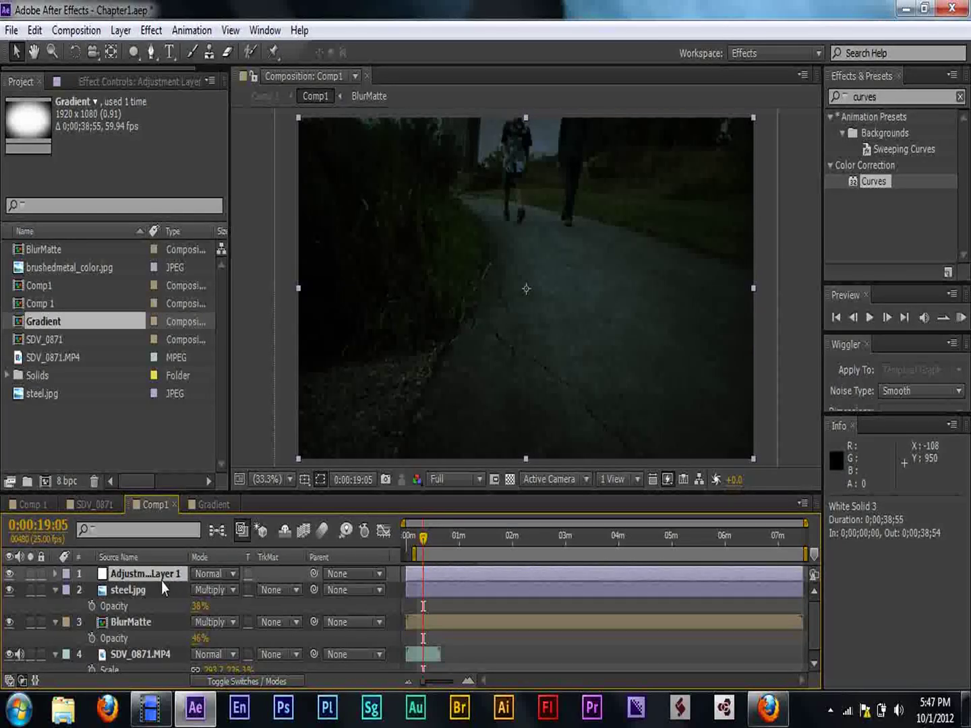
pyautogui.click(90, 505)
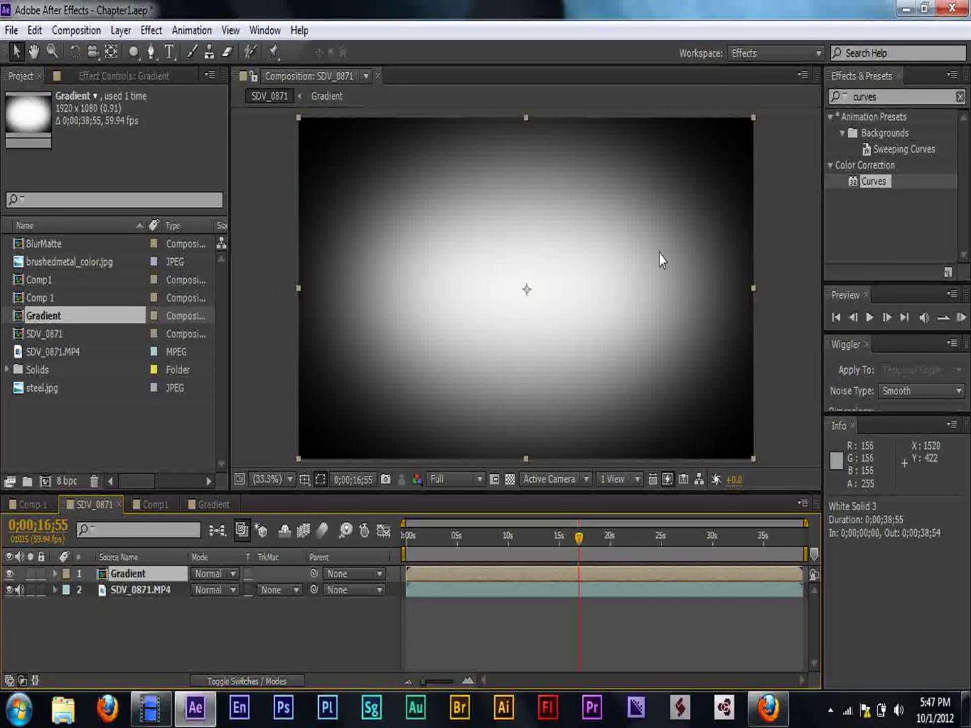
pyautogui.click(208, 582)
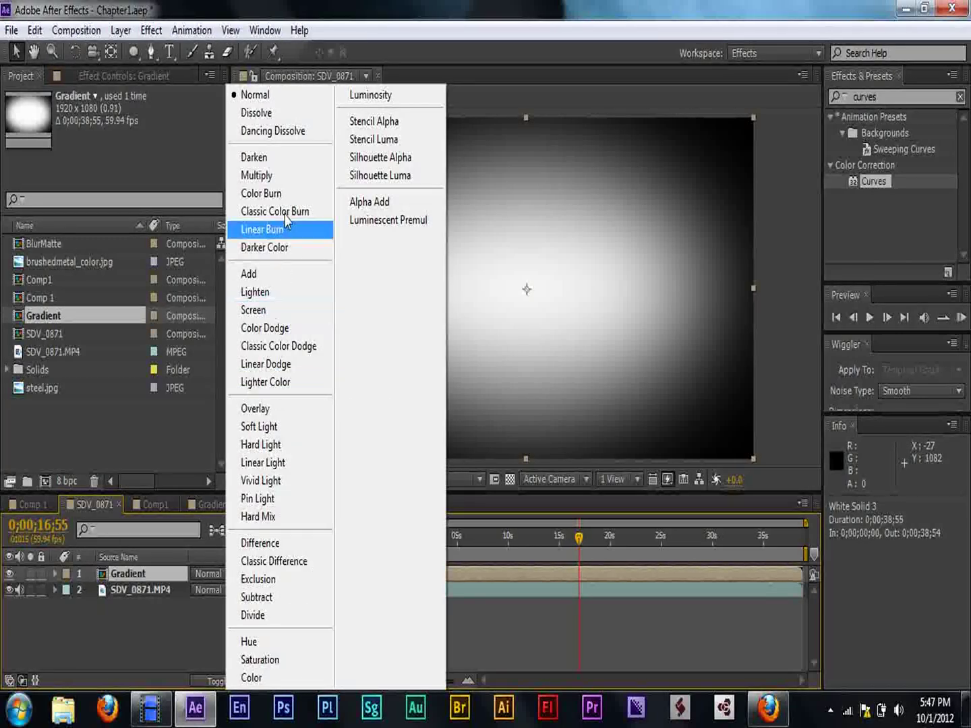
pyautogui.click(280, 176)
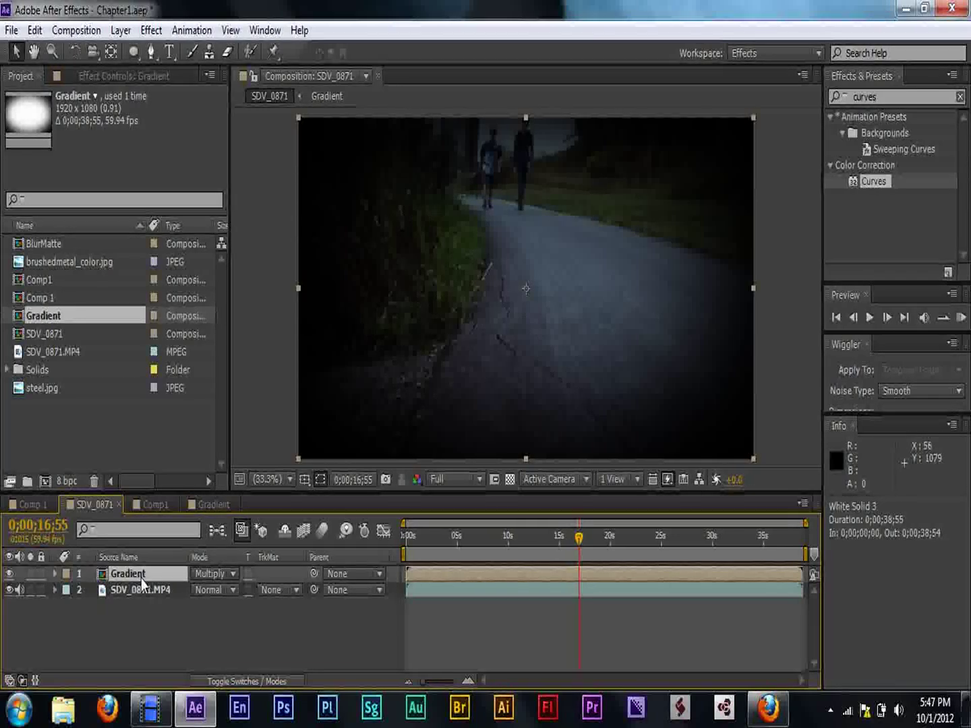
pyautogui.press('t')
pyautogui.moveTo(203, 591); pyautogui.dragTo(186, 592)
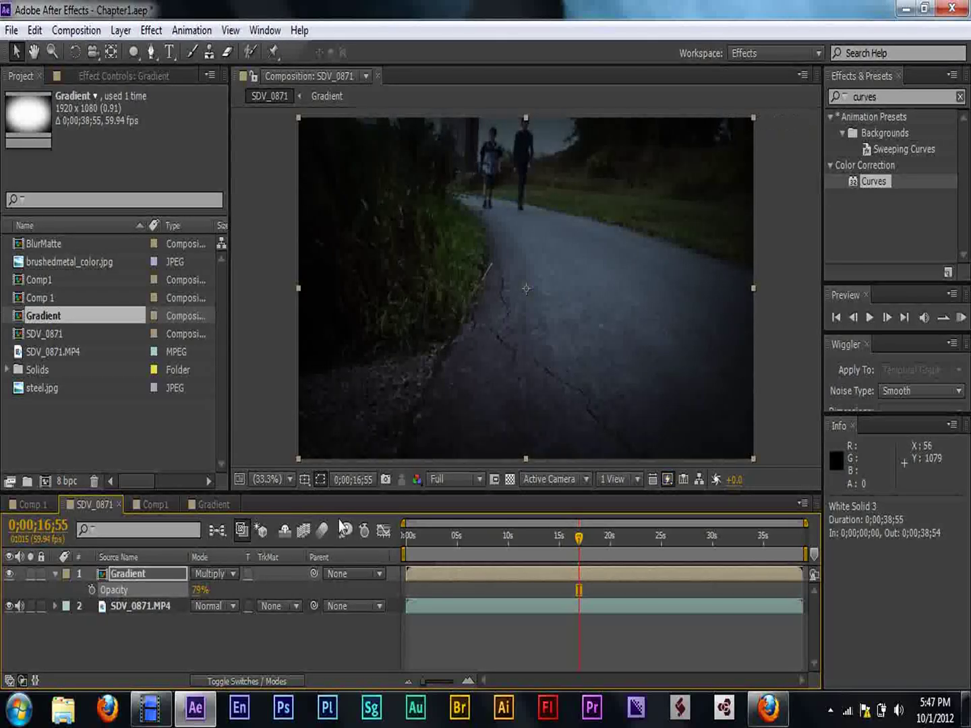
# - Try the Soft Light blending mode with a different opacity on the Gradient layer and undo these changes
pyautogui.click(211, 574)
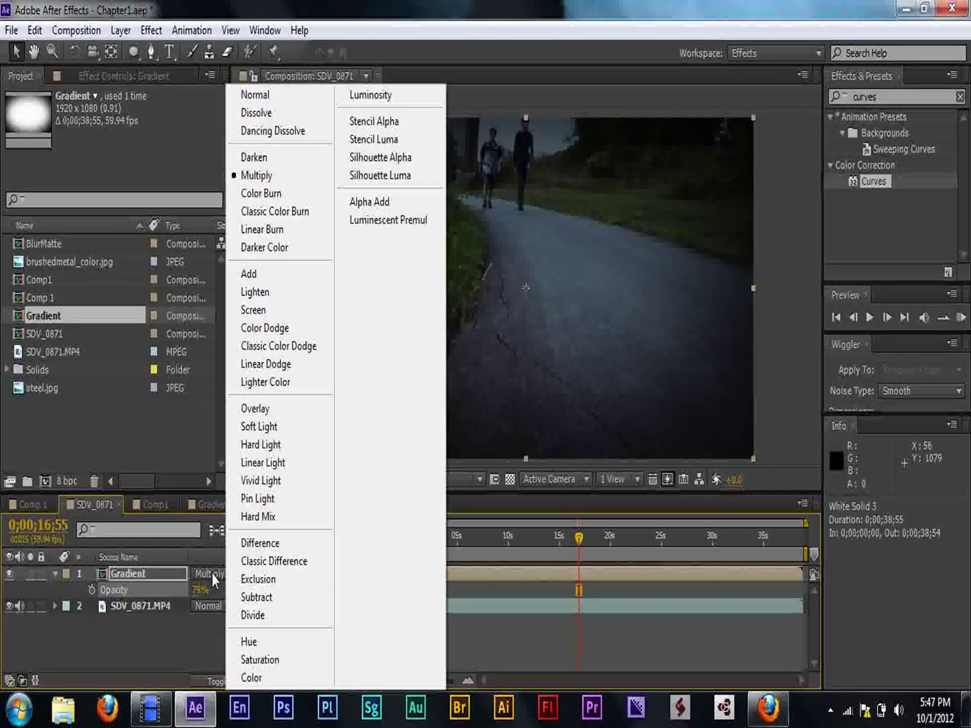
pyautogui.click(270, 427)
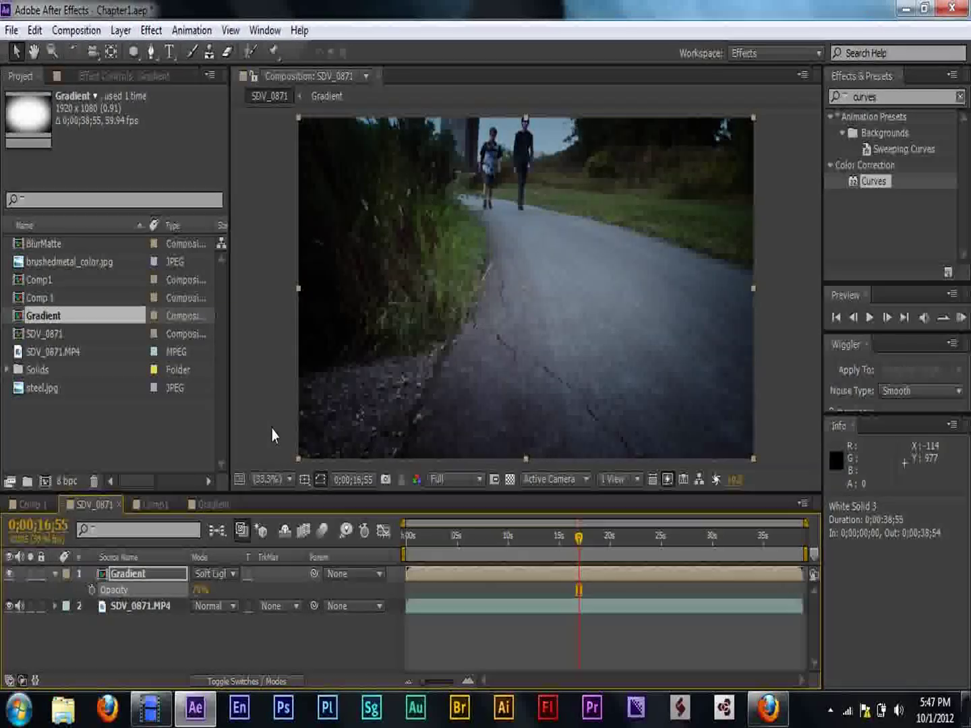
pyautogui.moveTo(197, 590); pyautogui.dragTo(248, 590)
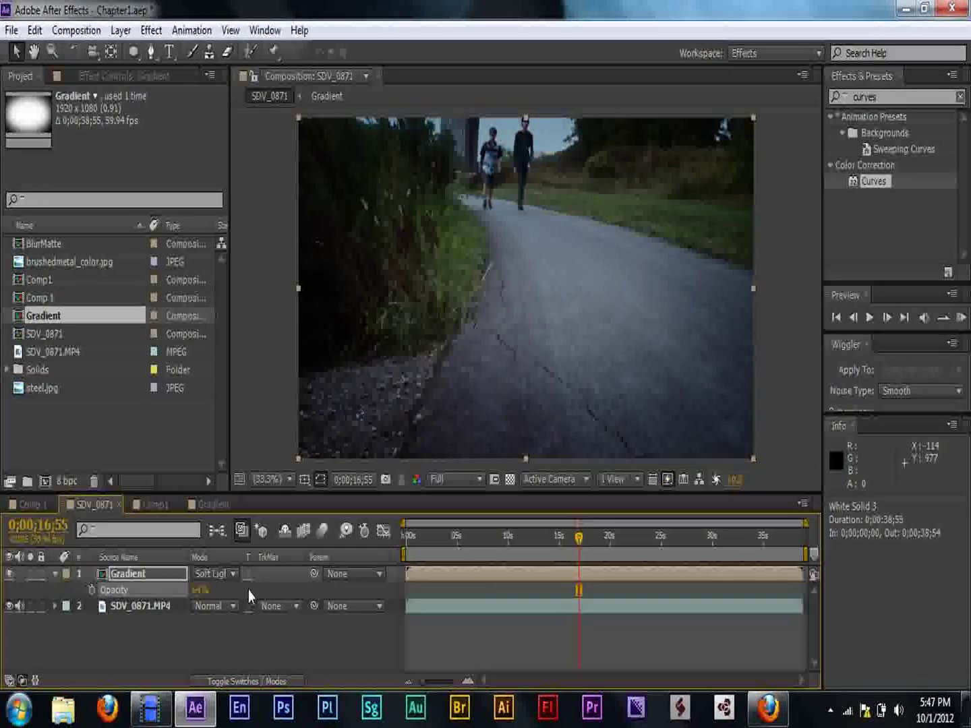
pyautogui.hotkey('ctrl', 'z')
pyautogui.hotkey('ctrl', 'z')
pyautogui.hotkey('ctrl', 'z')
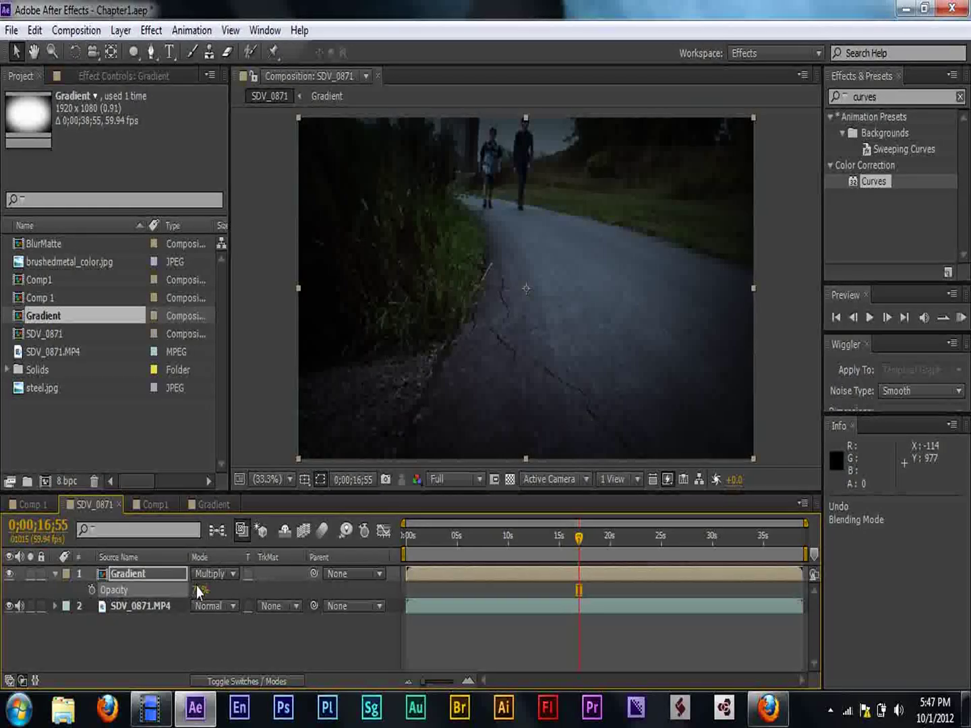
# - Set the Gradient layer's opacity to 75% and deselect the layer
pyautogui.moveTo(197, 589); pyautogui.dragTo(192, 588)
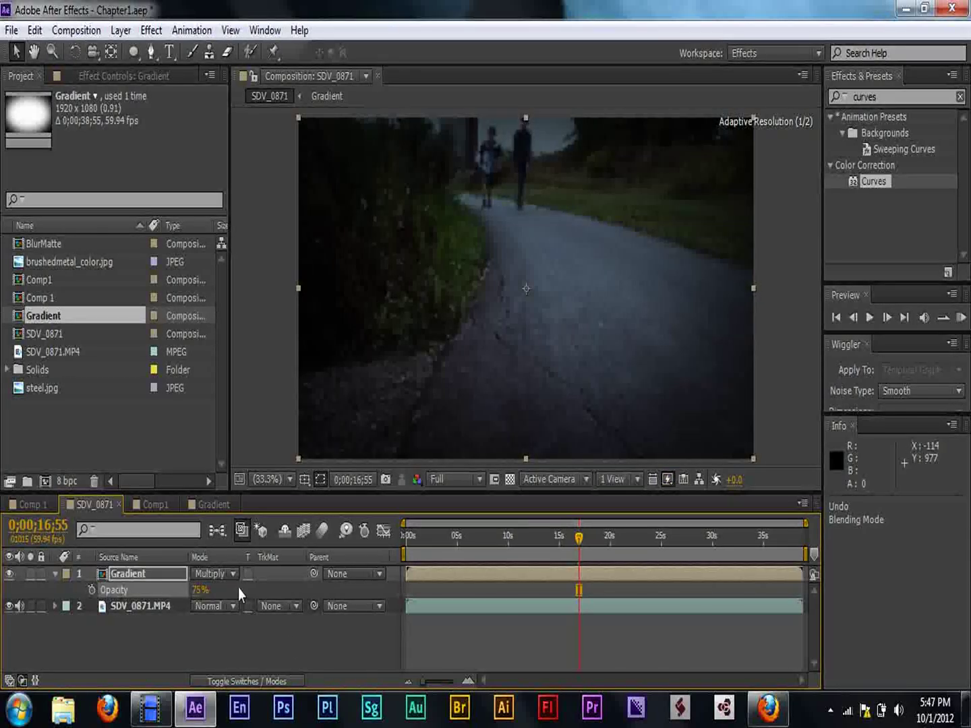
pyautogui.click(263, 645)
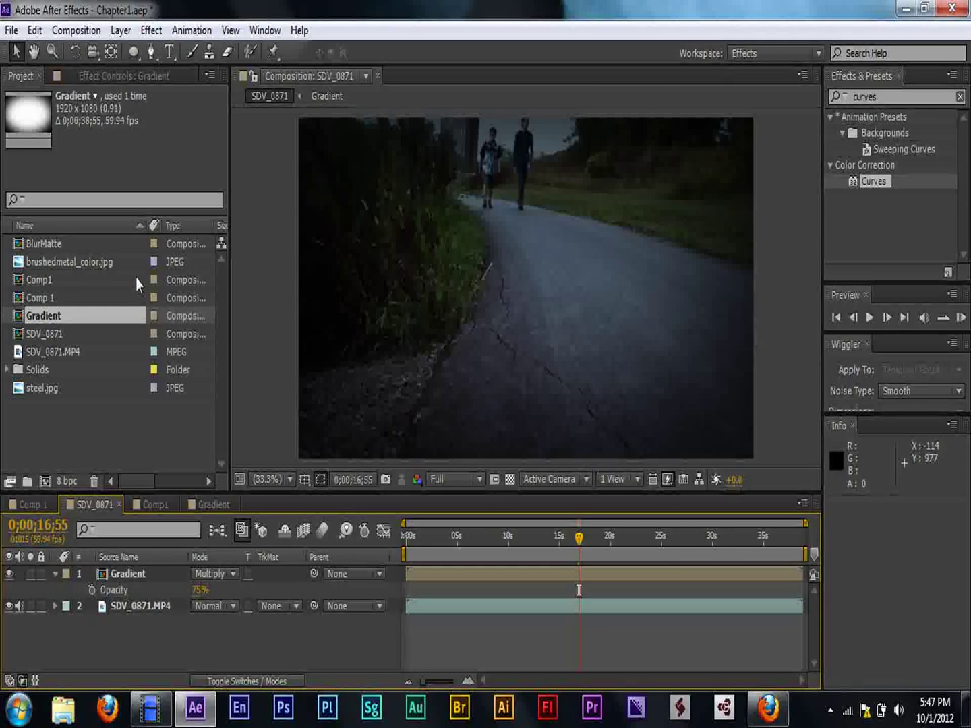
# - Add steel.jpg to the SDV_0871 composition as the top layer, above Gradient
pyautogui.click(100, 261)
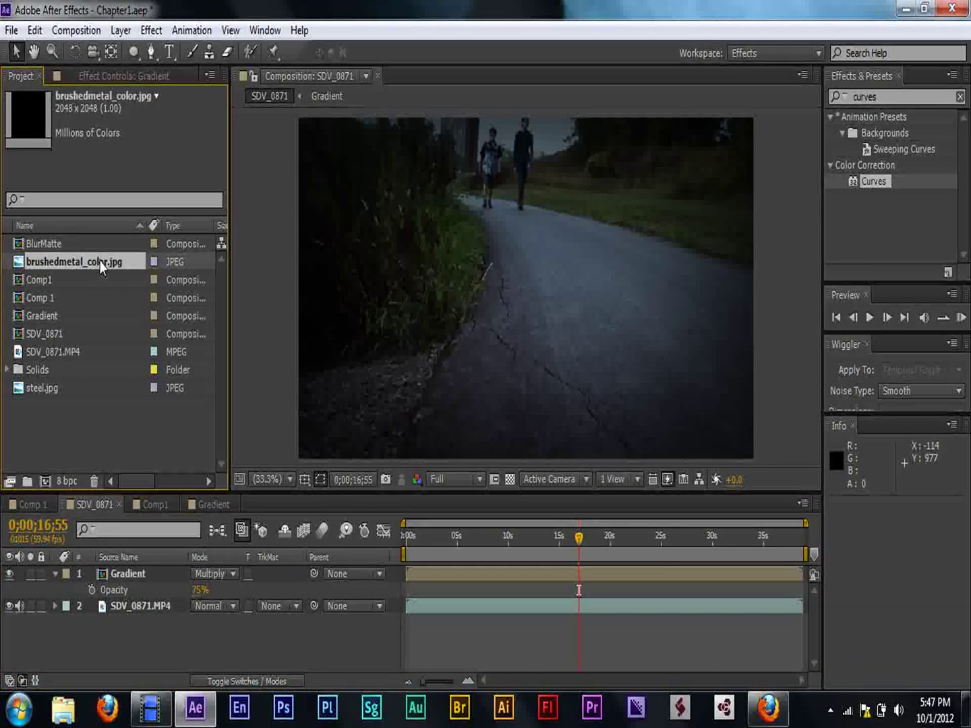
pyautogui.click(54, 392)
pyautogui.moveTo(53, 397); pyautogui.dragTo(83, 397)
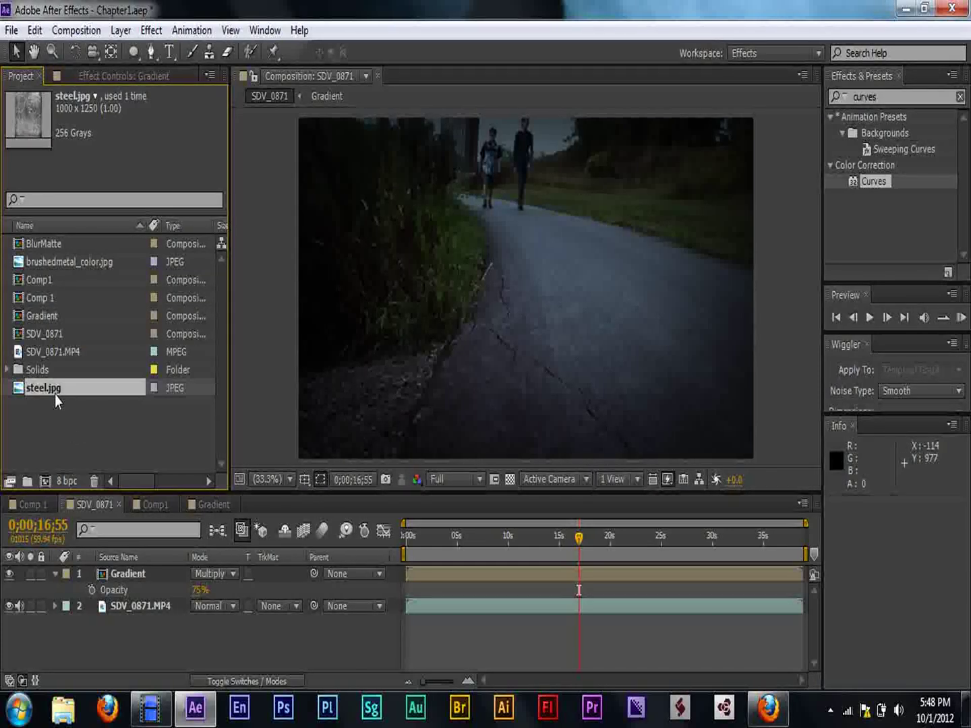
pyautogui.moveTo(58, 487); pyautogui.dragTo(158, 573)
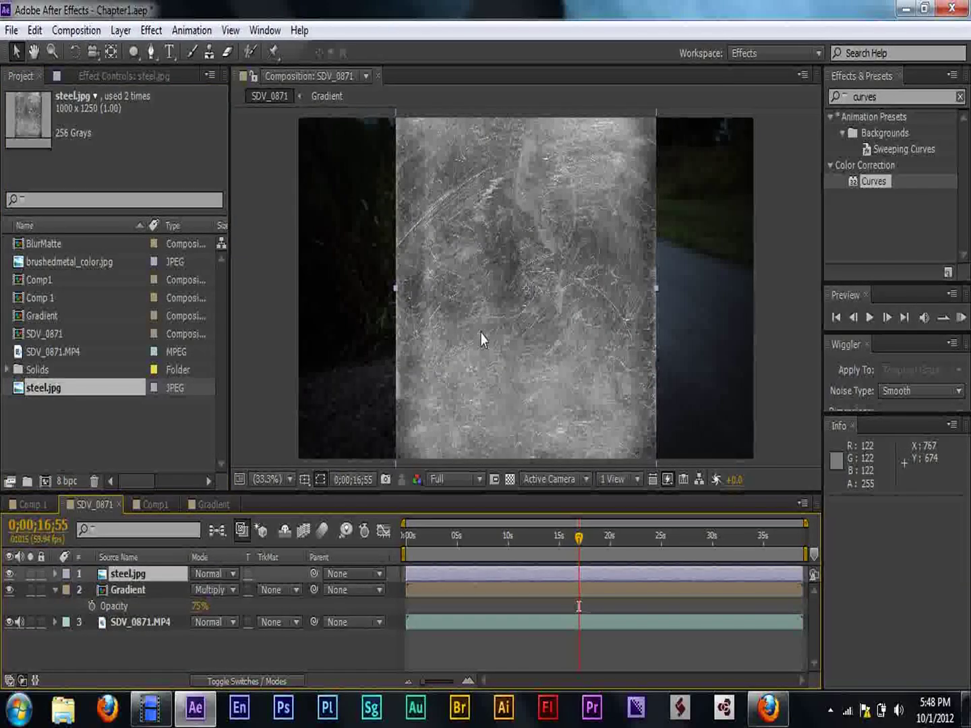
# - Rotate the steel.jpg layer 90° and scale it to about 116% by 156% so it covers the whole frame
pyautogui.press('r')
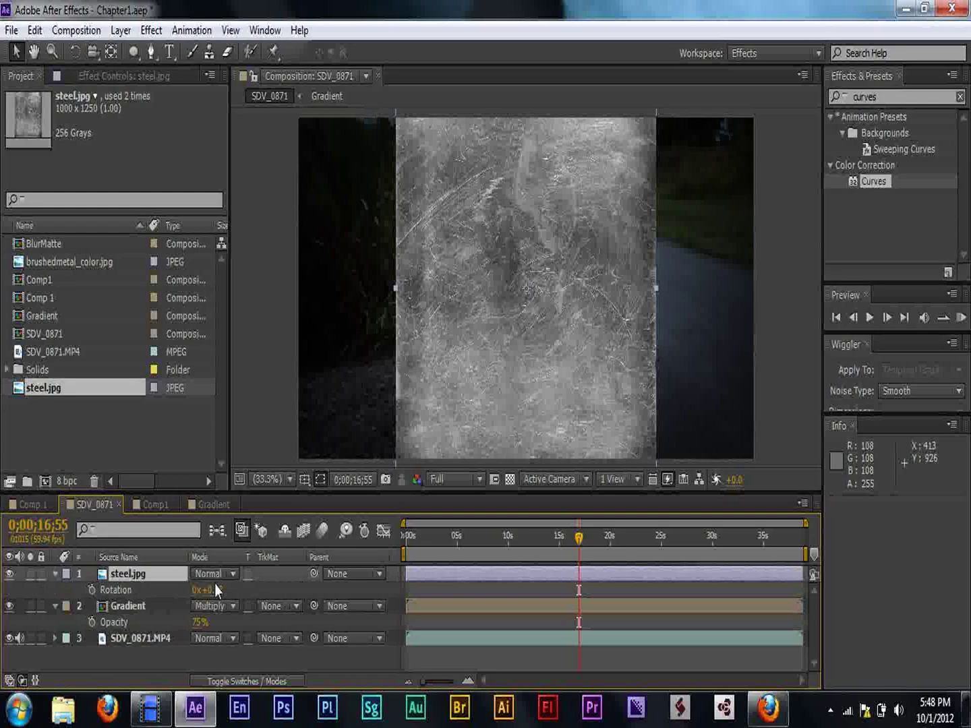
pyautogui.click(212, 589)
pyautogui.write('90')
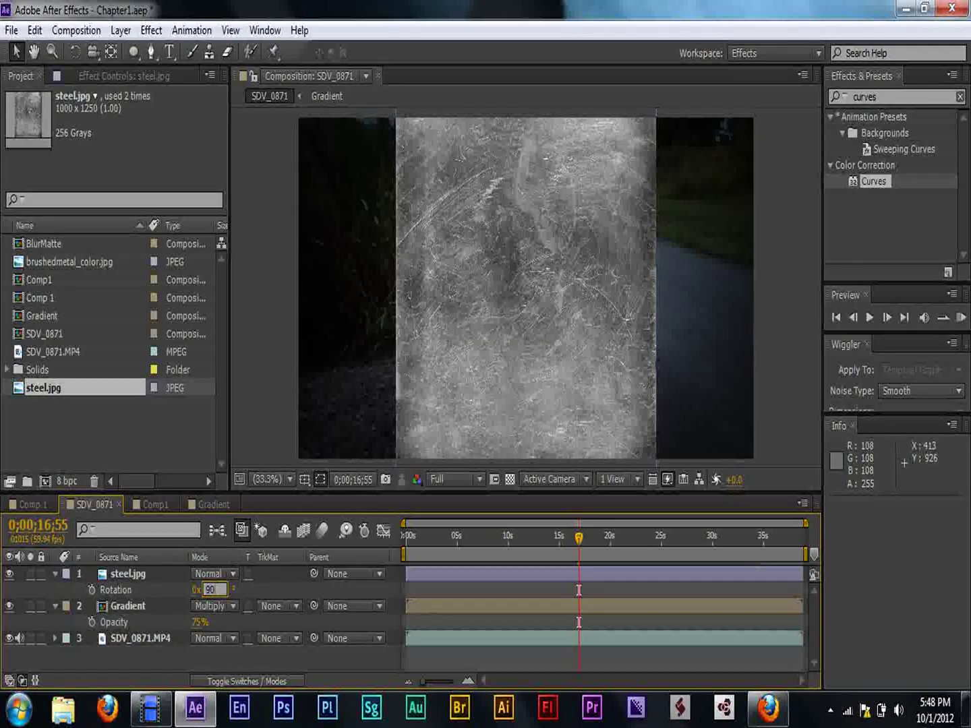
pyautogui.press('Return')
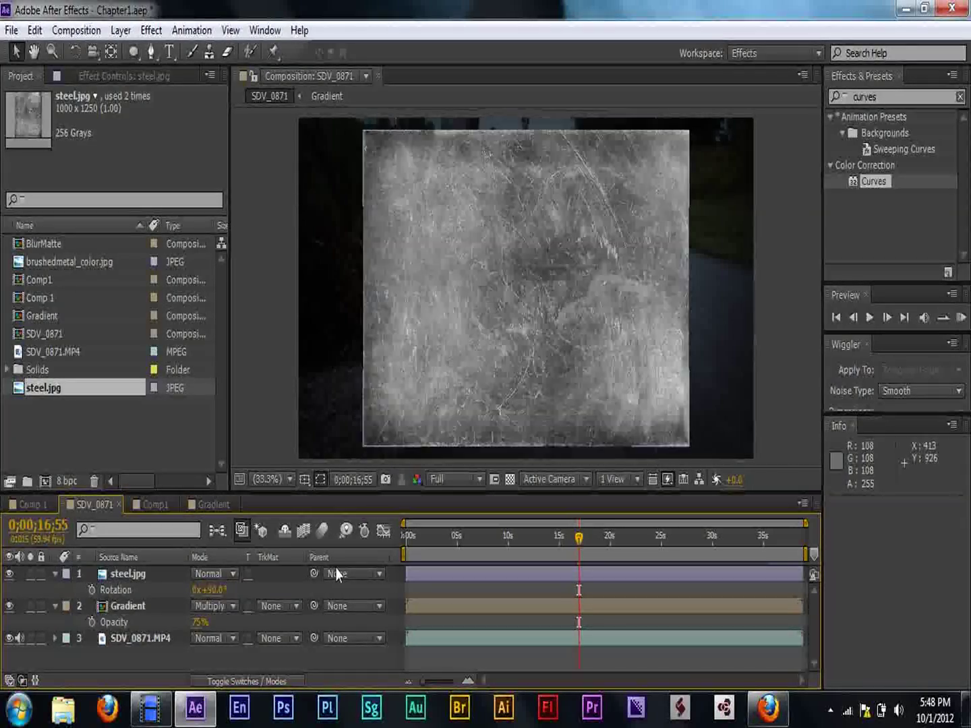
pyautogui.click(124, 577)
pyautogui.moveTo(367, 448); pyautogui.dragTo(276, 476)
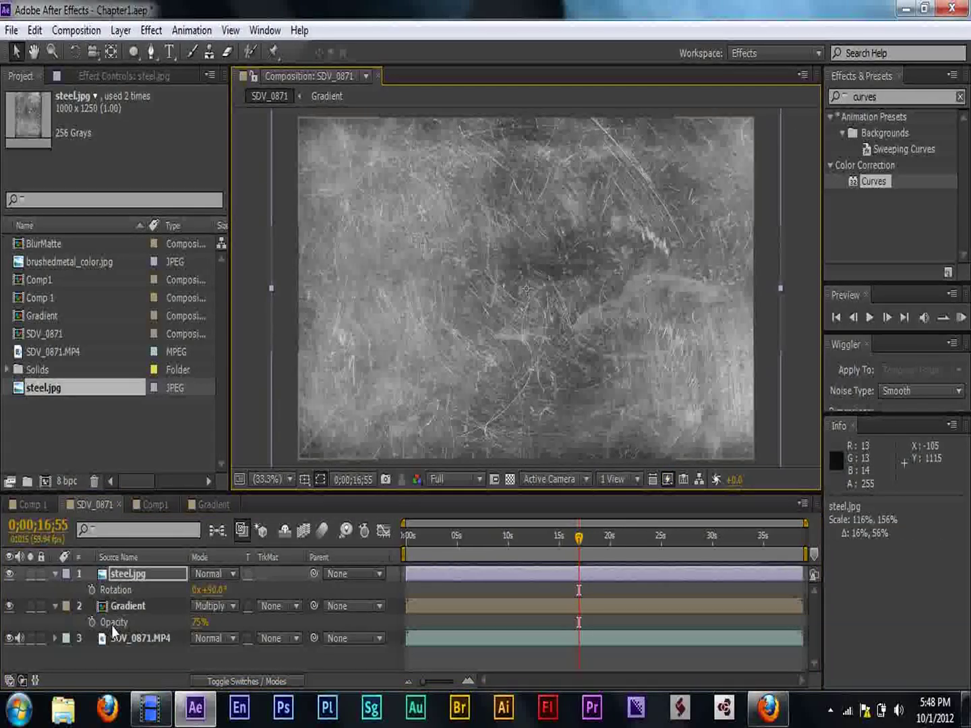
# - Set the steel.jpg layer's blending mode to Multiply and lower its opacity
pyautogui.click(223, 574)
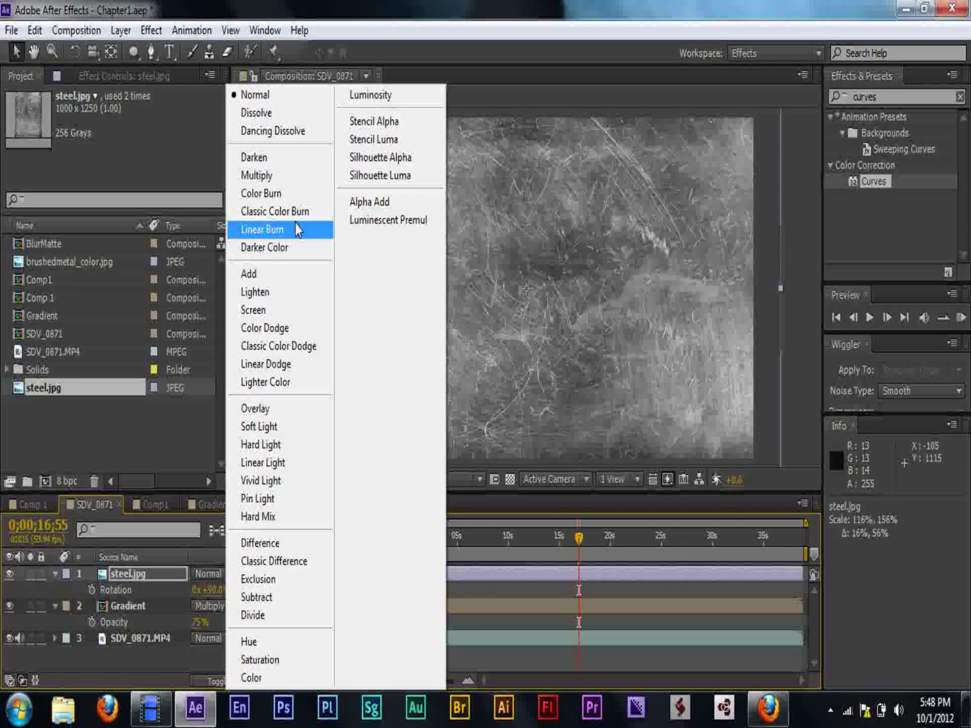
pyautogui.click(286, 181)
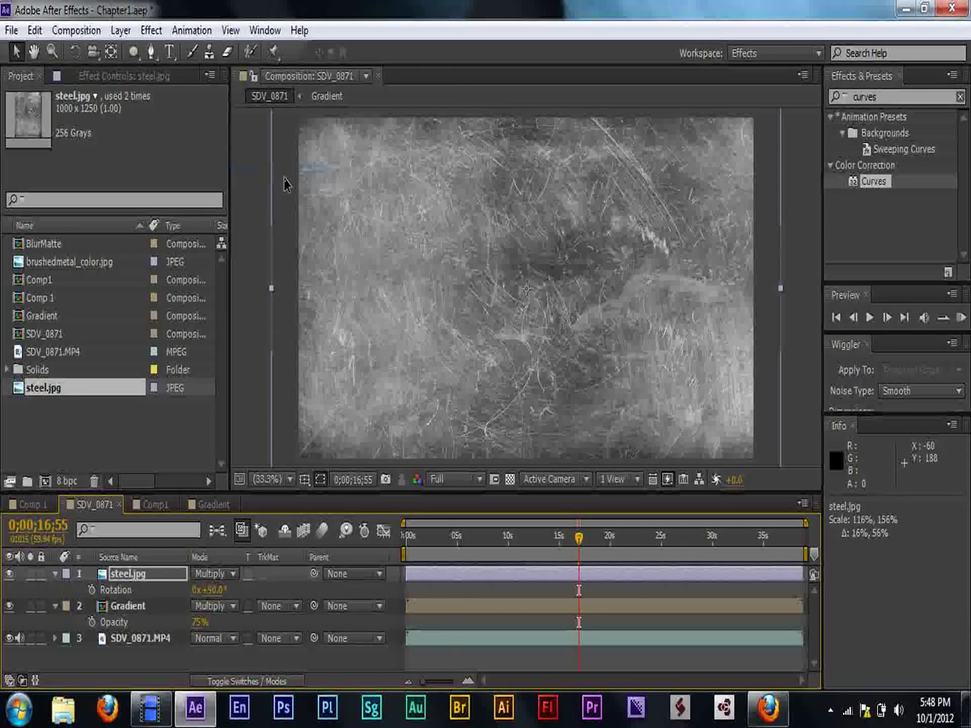
pyautogui.click(161, 575)
pyautogui.press('t')
pyautogui.moveTo(201, 591); pyautogui.dragTo(173, 607)
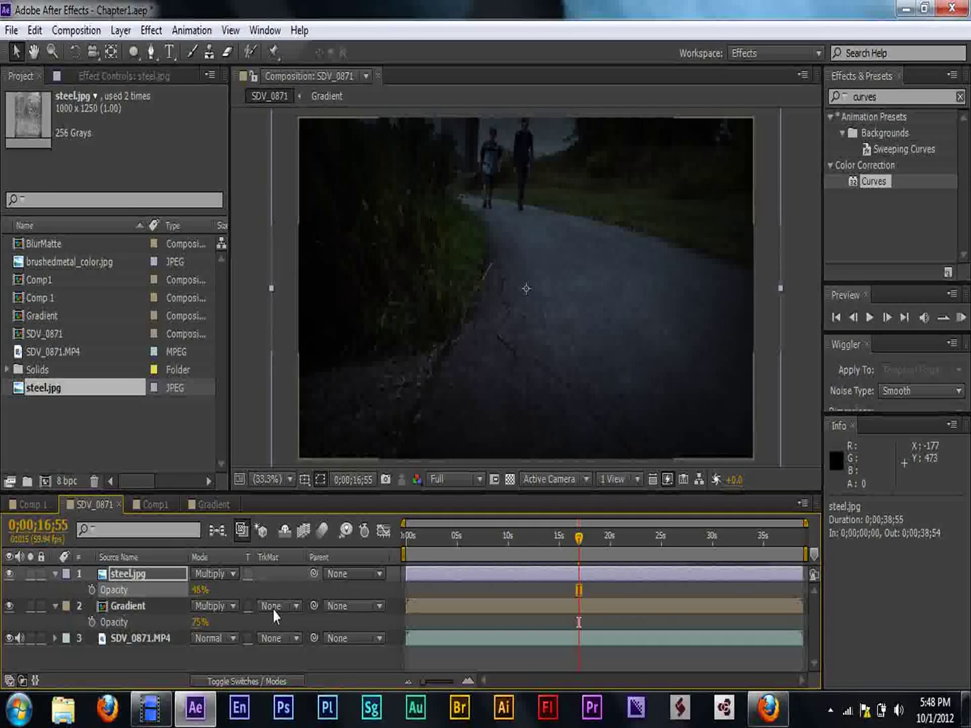
pyautogui.moveTo(197, 598); pyautogui.dragTo(208, 587)
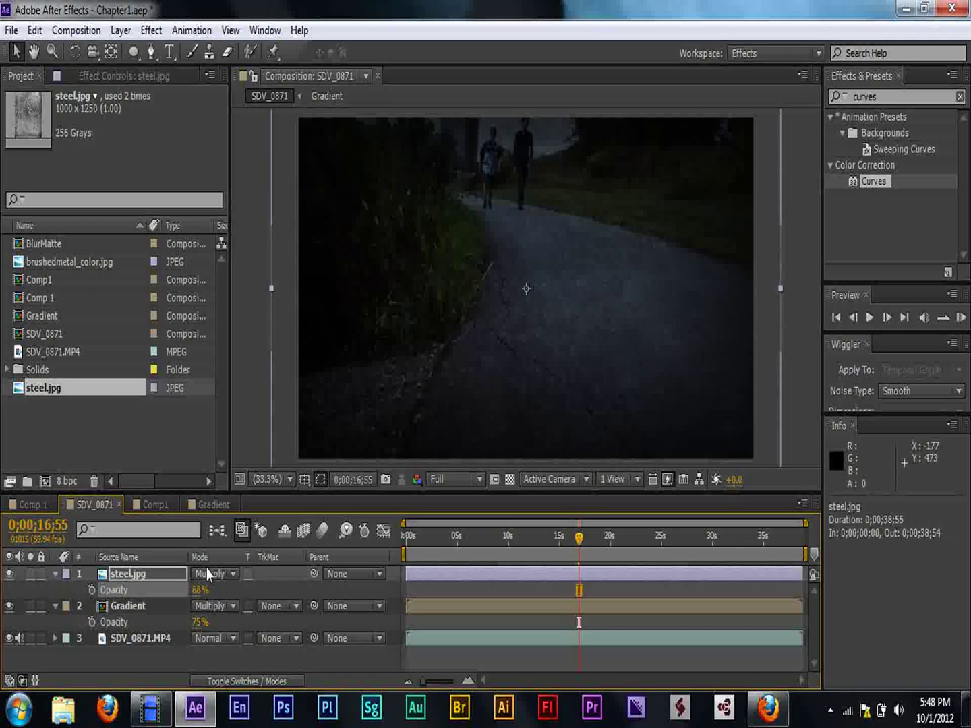
# - Try the steel.jpg layer in Soft Light at 59% opacity, moving it below Gradient and back to the top
pyautogui.click(211, 574)
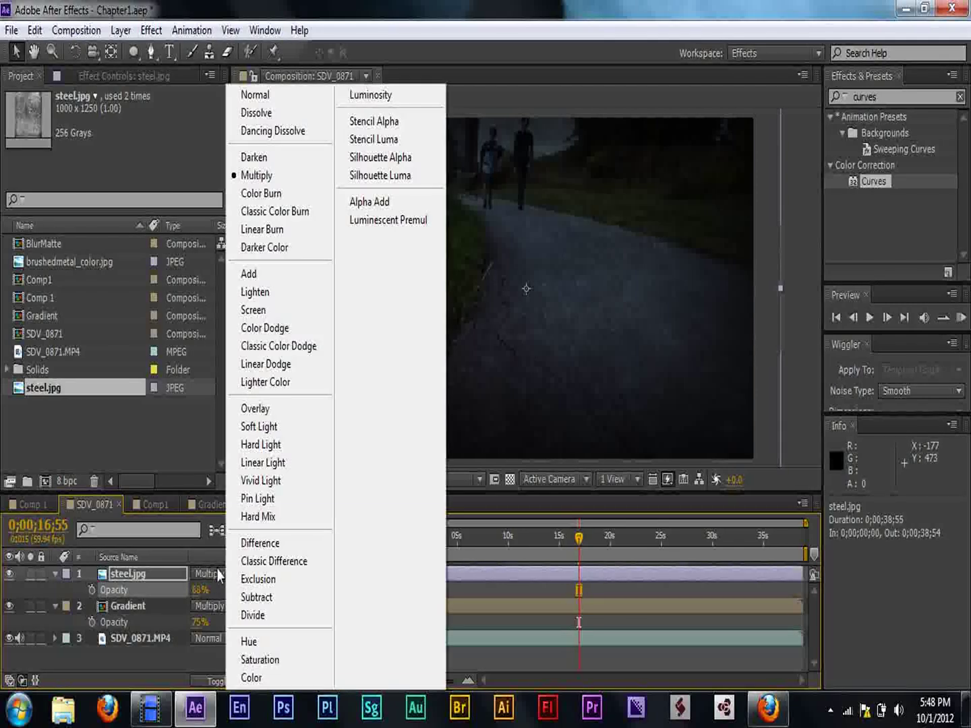
pyautogui.click(286, 427)
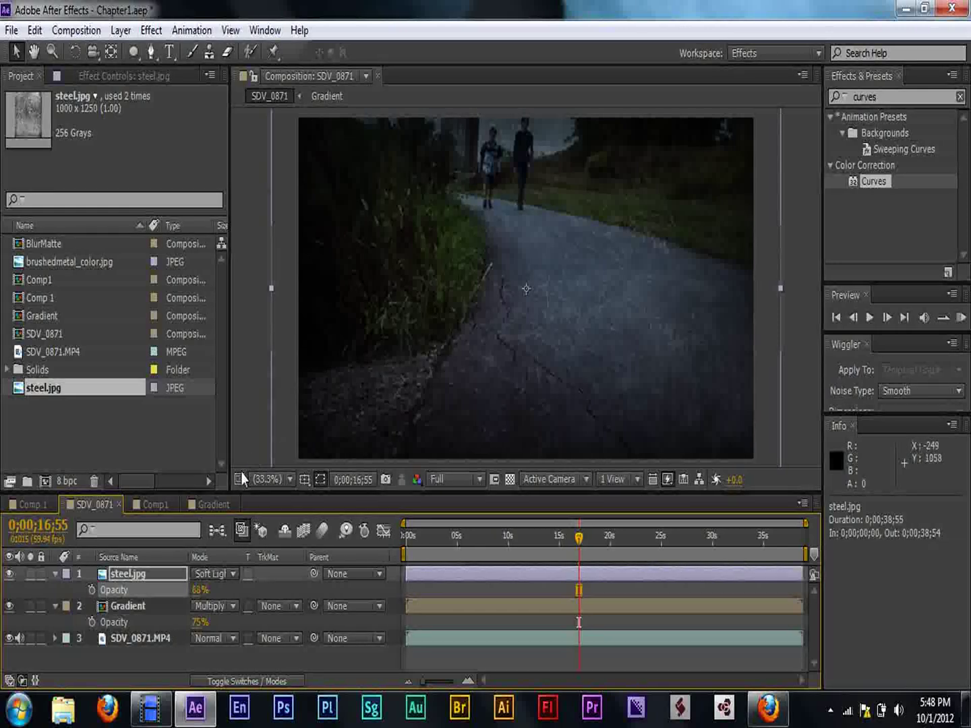
pyautogui.moveTo(199, 590); pyautogui.dragTo(164, 632)
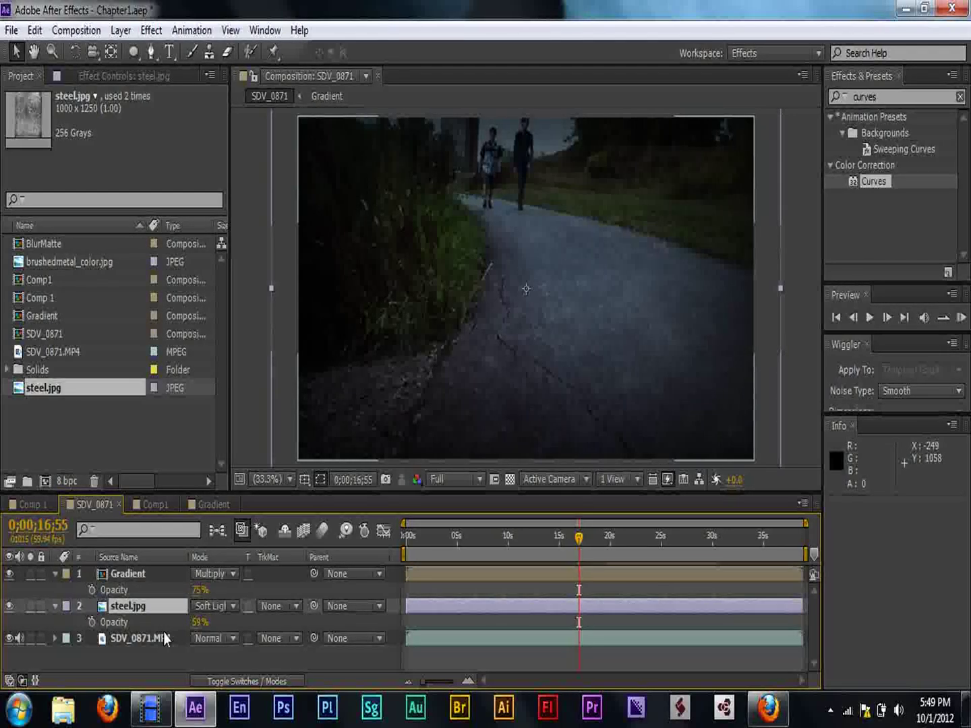
pyautogui.moveTo(162, 605); pyautogui.dragTo(209, 580)
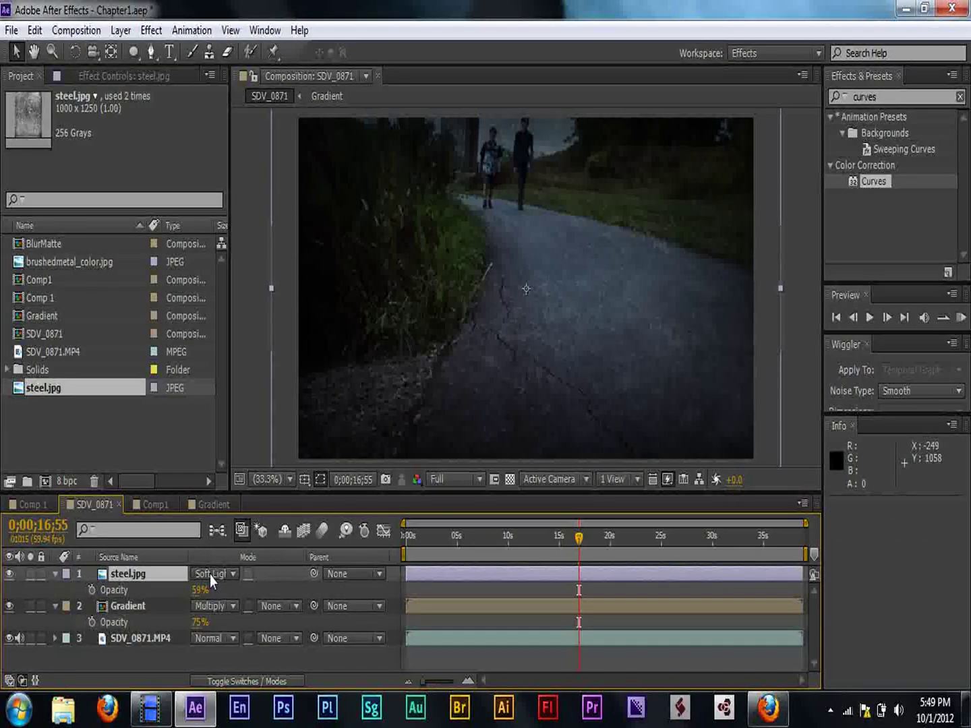
# - Set the steel.jpg layer's blending mode back to Multiply and its opacity to 49%
pyautogui.click(210, 575)
pyautogui.click(286, 182)
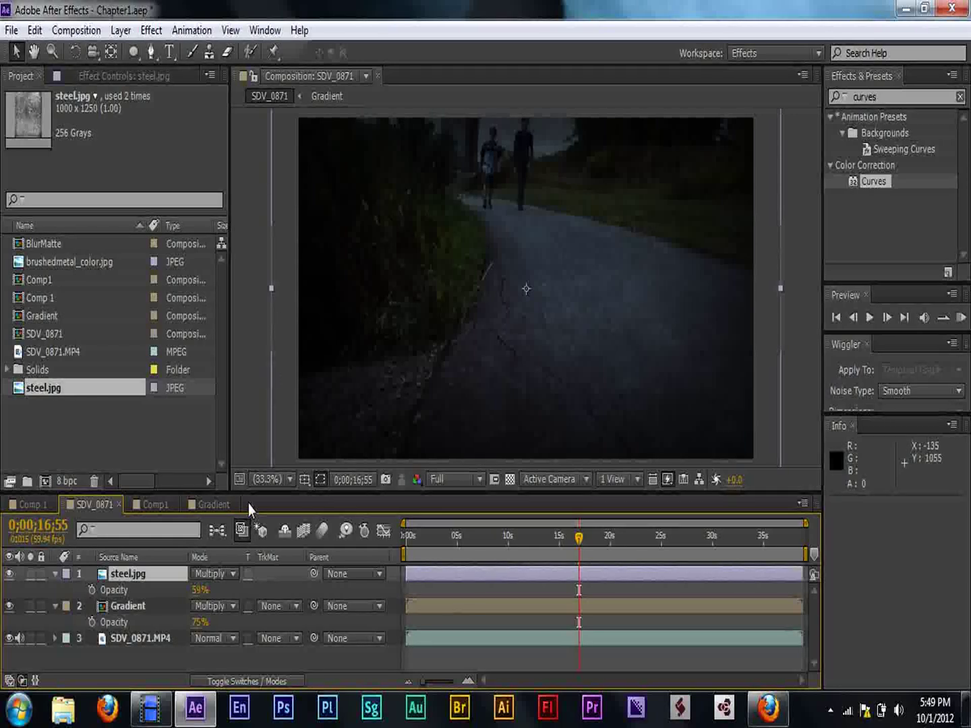
pyautogui.moveTo(198, 590); pyautogui.dragTo(184, 591)
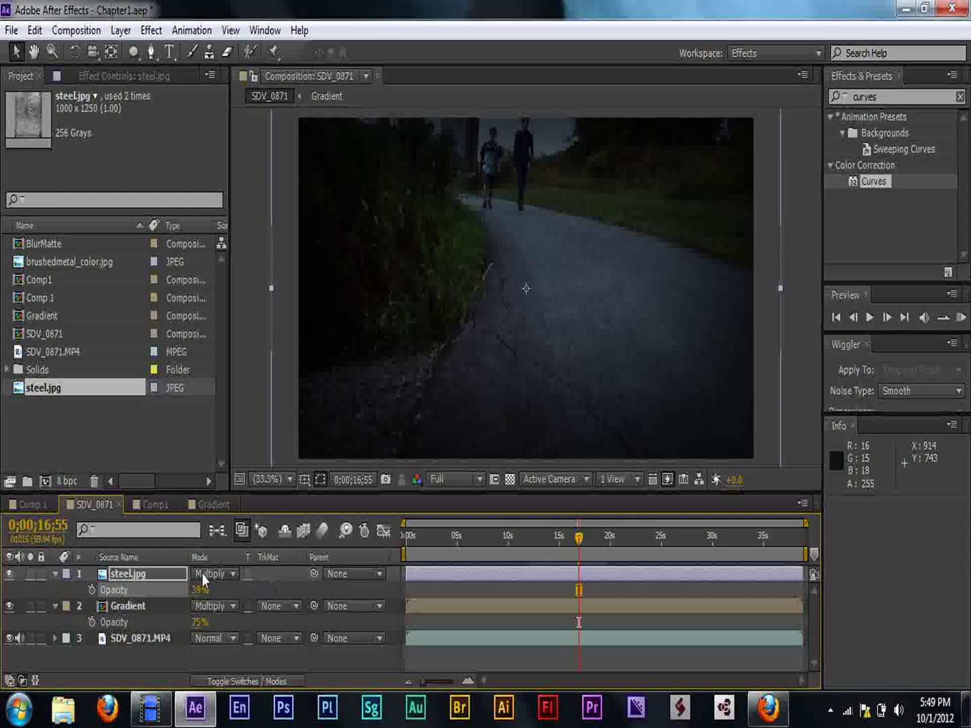
pyautogui.moveTo(200, 590); pyautogui.dragTo(200, 594)
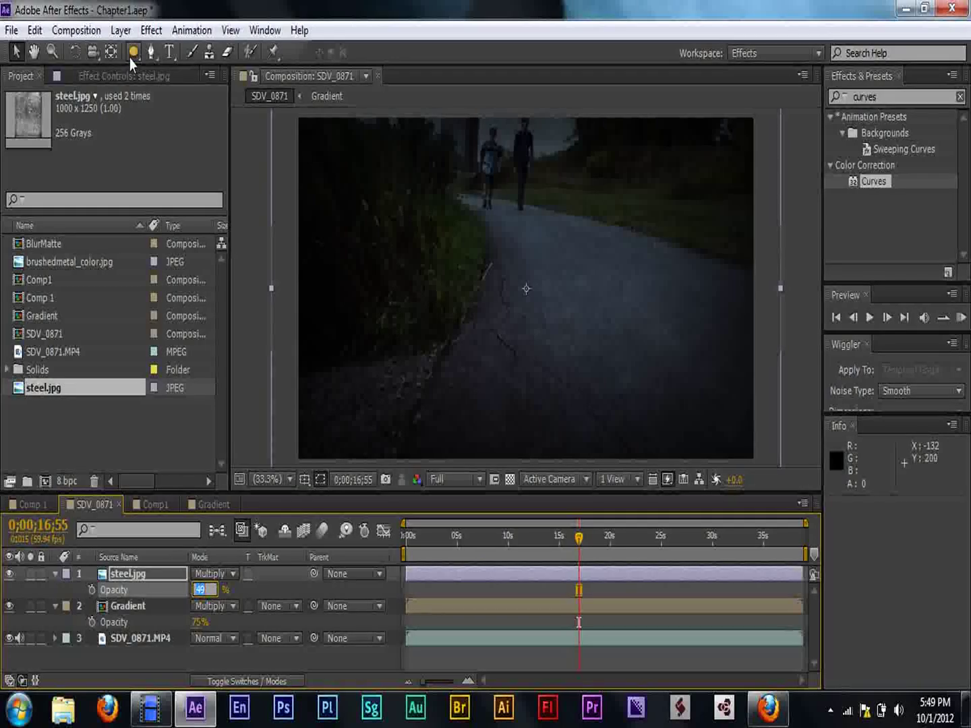
# - Compare the look of the SDV_0871 composition with the Comp 1 reference
pyautogui.click(28, 507)
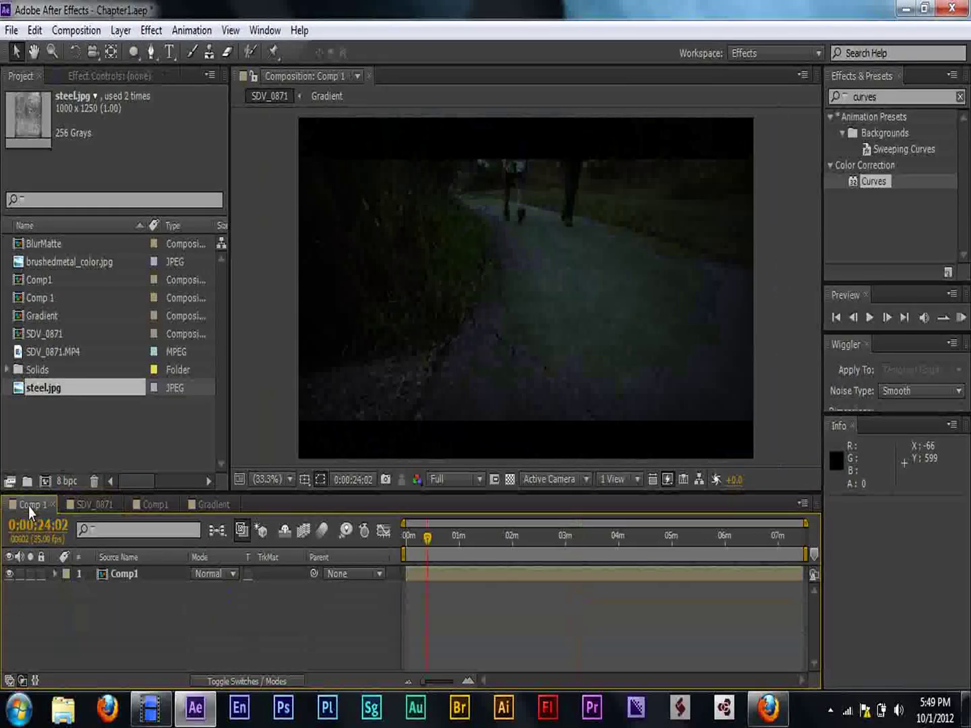
pyautogui.click(85, 507)
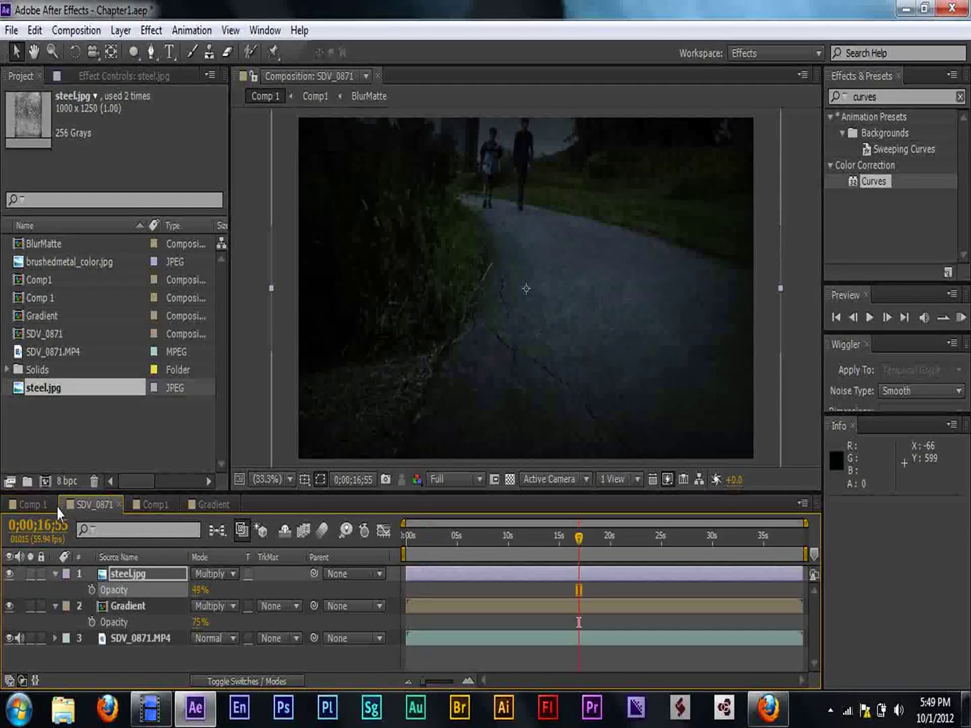
pyautogui.click(44, 508)
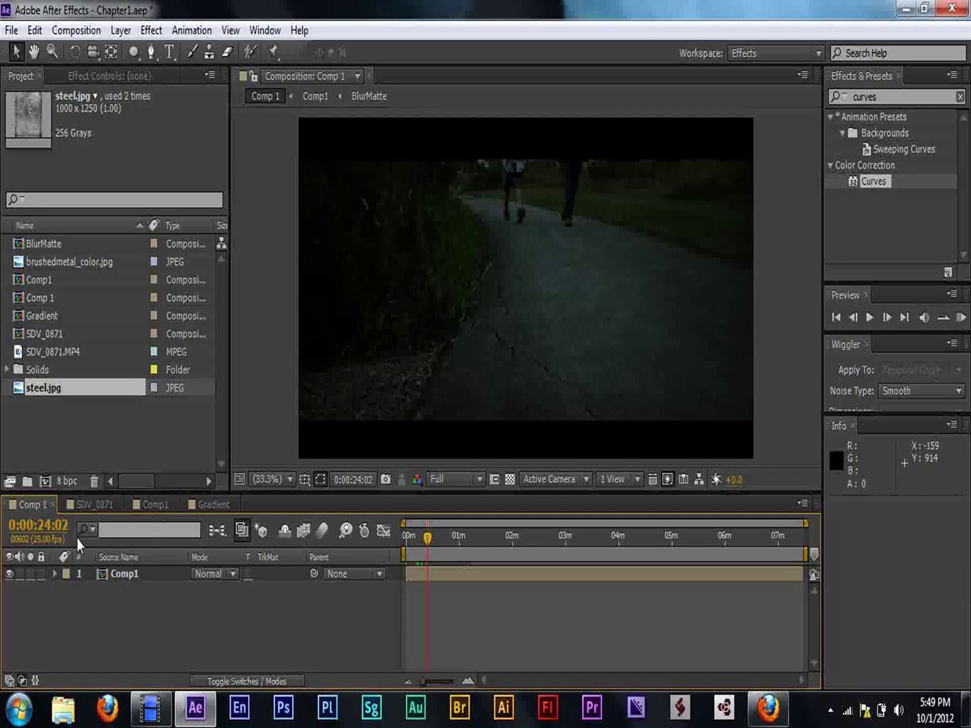
pyautogui.click(95, 505)
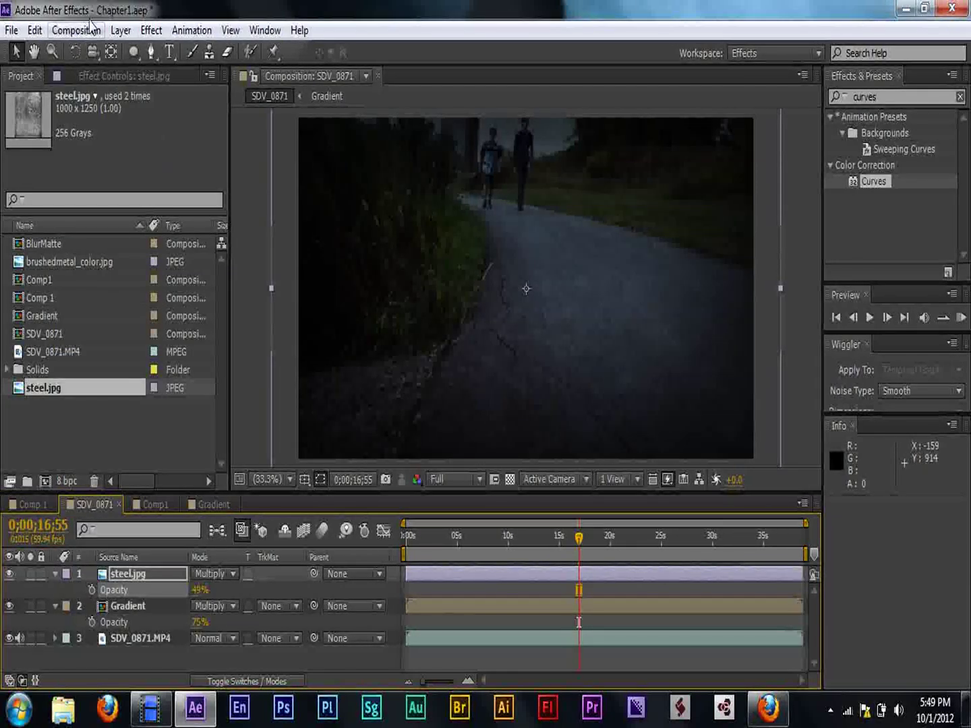
pyautogui.click(92, 33)
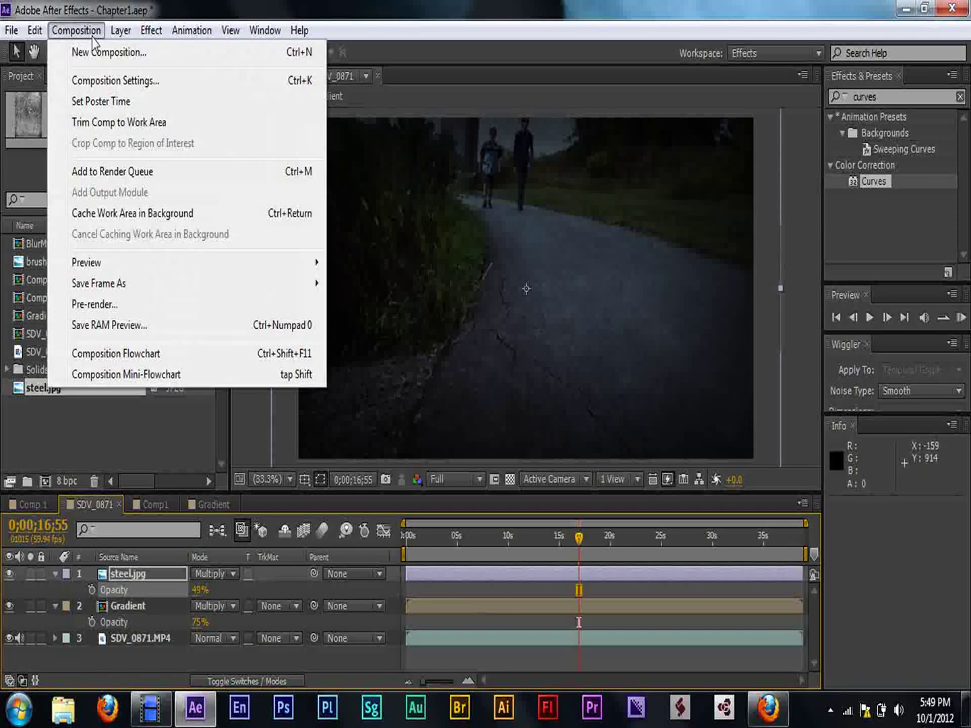
pyautogui.press('Escape')
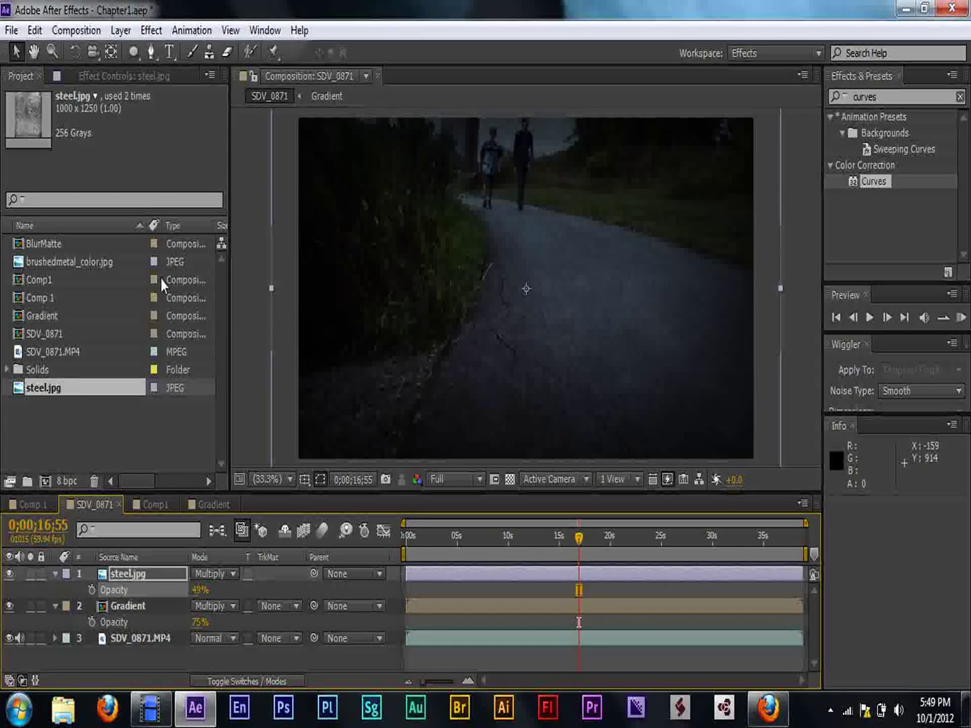
# - Pre-compose the steel.jpg, Gradient and SDV_0871.MP4 layers of SDV_0871 into a composition named Shot, with all attributes moved into it
pyautogui.click(29, 506)
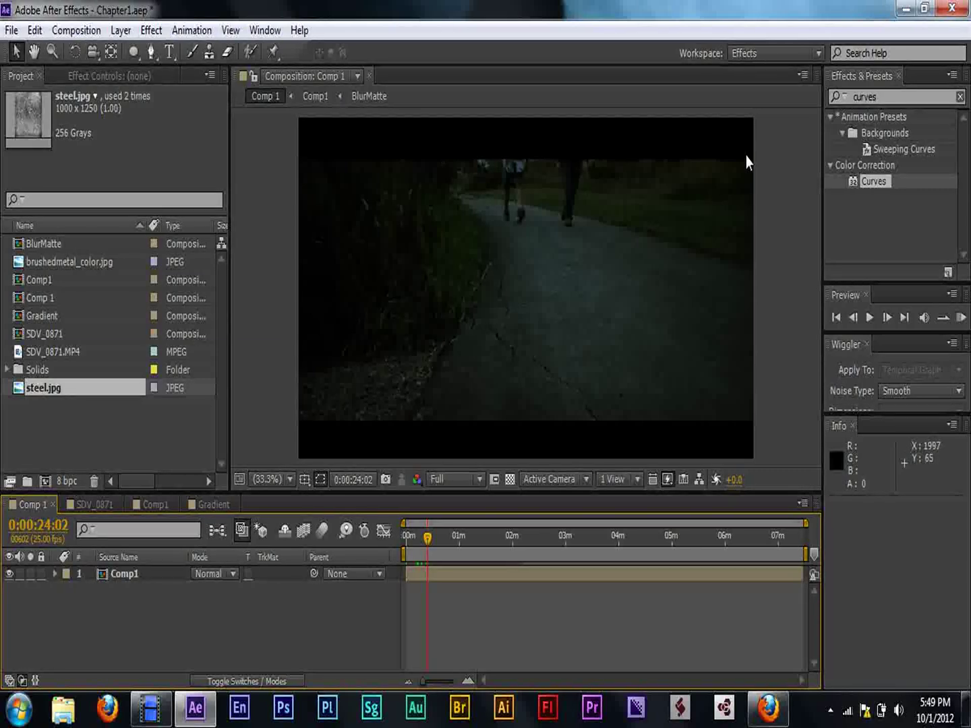
pyautogui.click(86, 507)
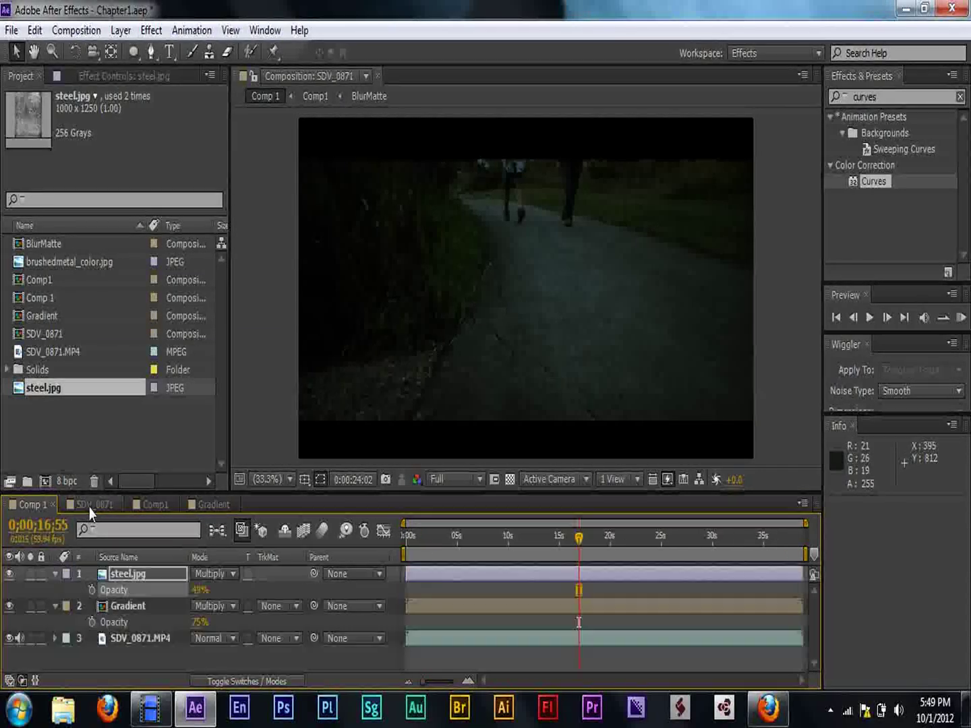
pyautogui.click(133, 576)
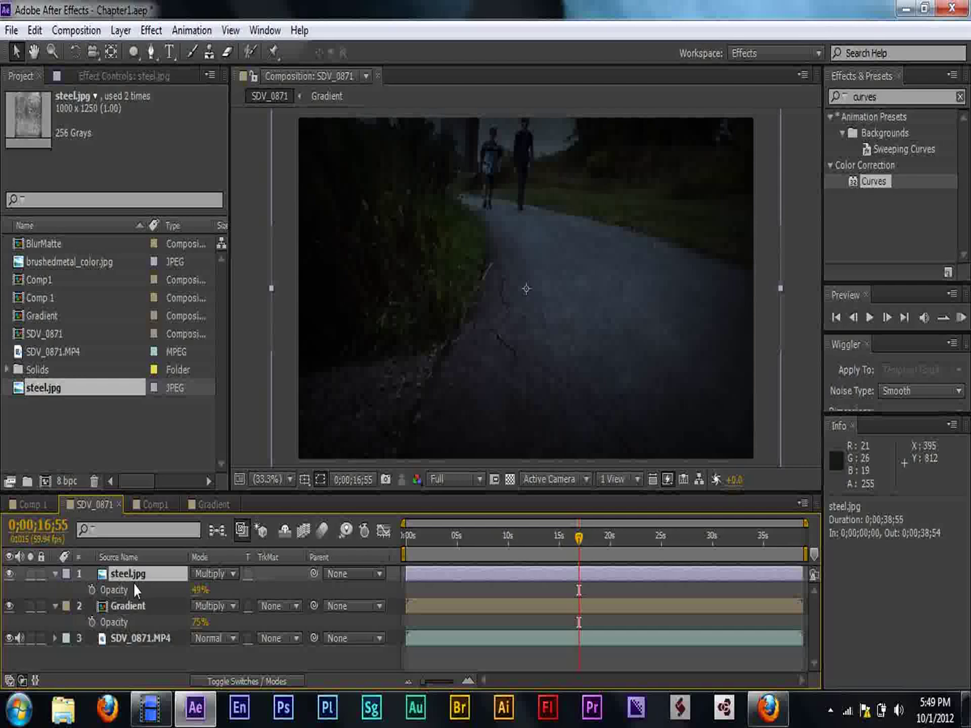
pyautogui.keyDown('shift'); pyautogui.click(162, 640); pyautogui.keyUp('shift')
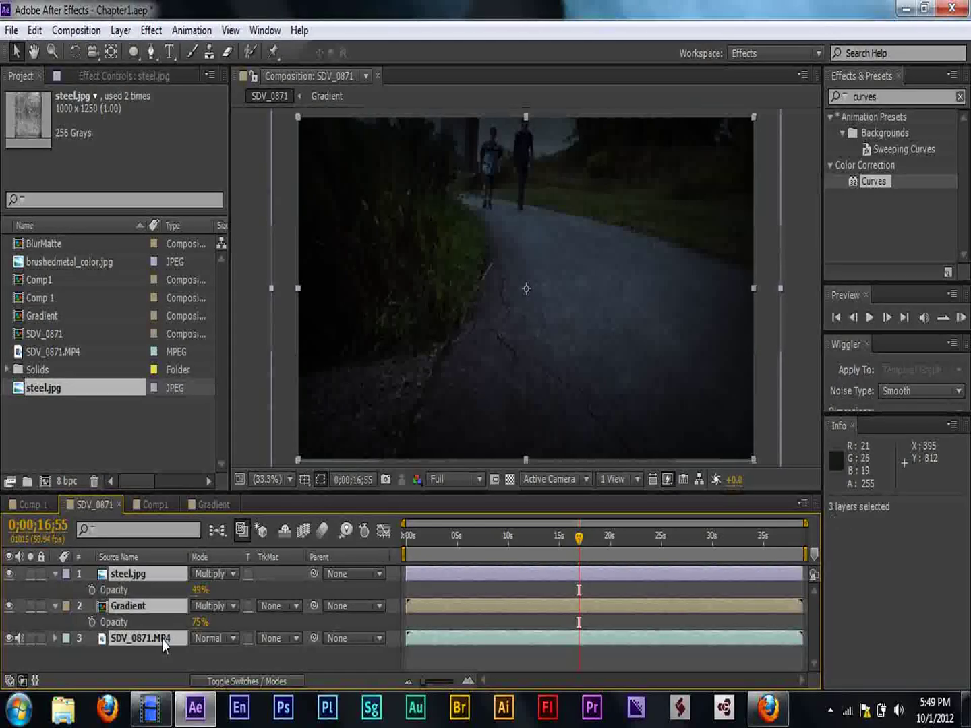
pyautogui.hotkey('ctrl', 'shift', 'c')
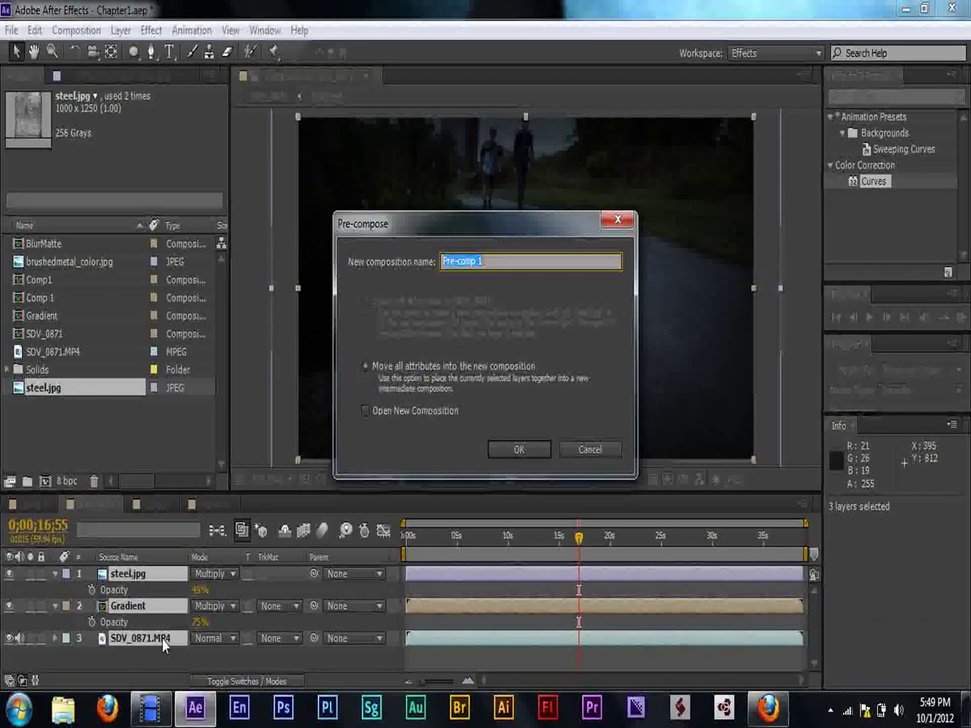
pyautogui.press('BackSpace')
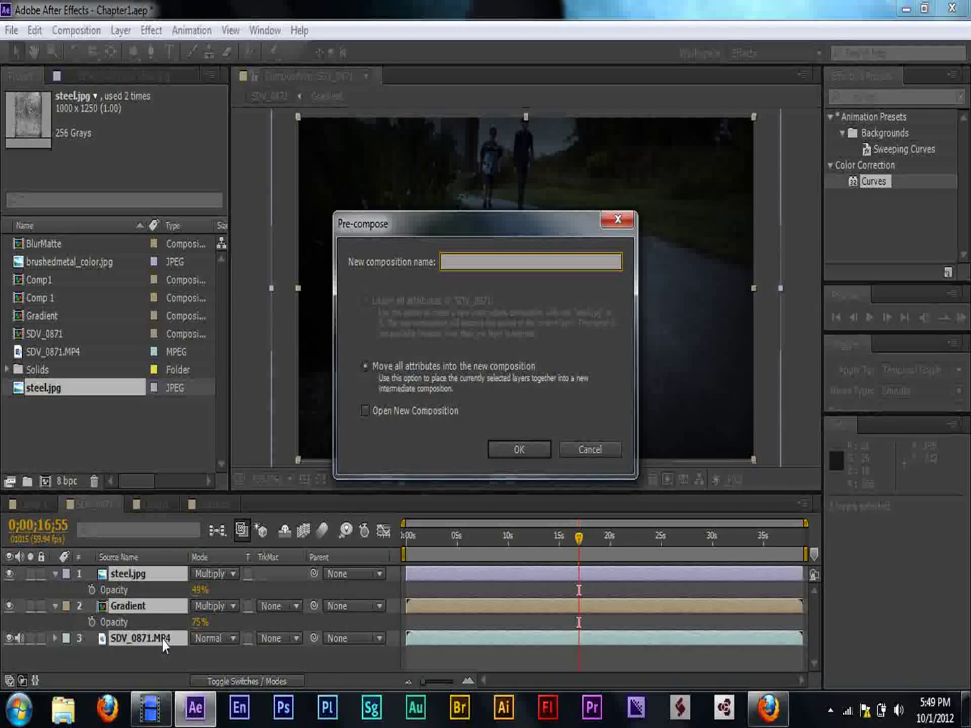
pyautogui.write('Shot')
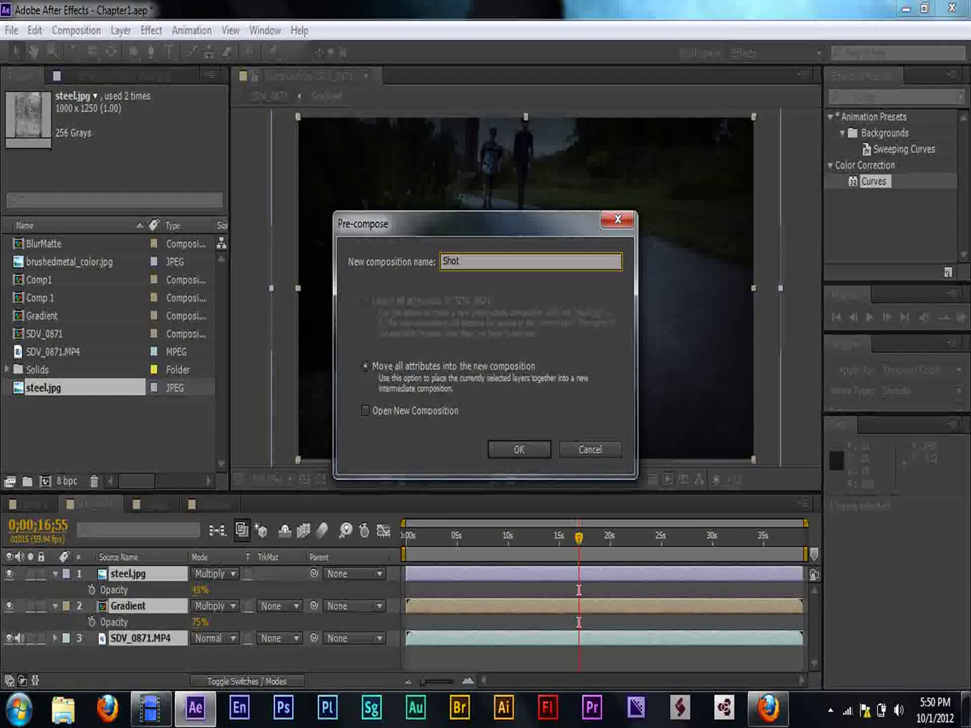
pyautogui.click(516, 450)
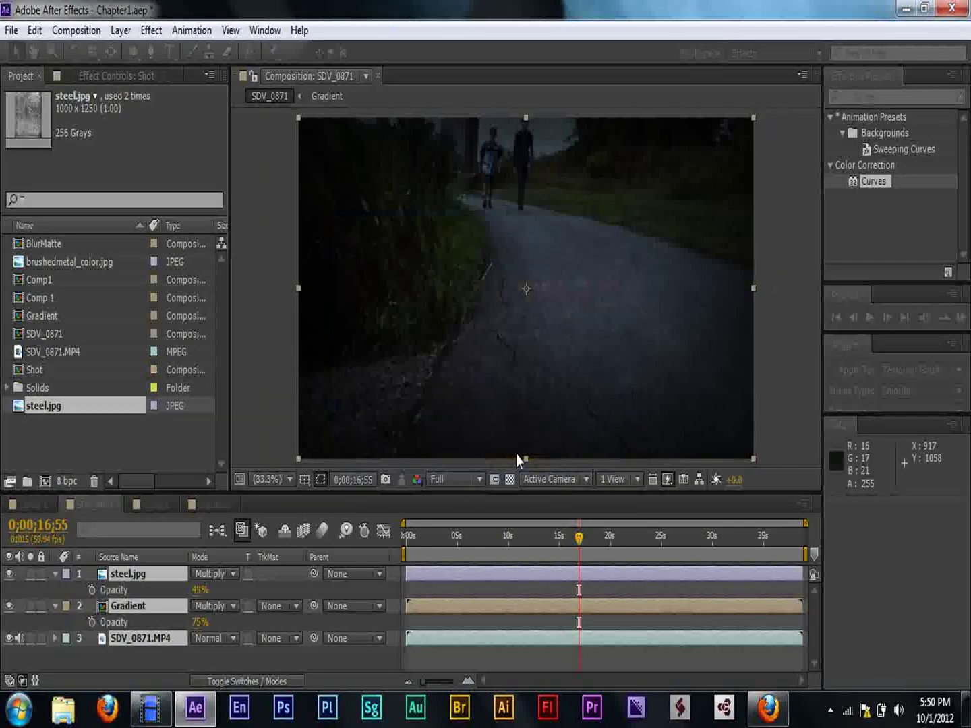
# - Draw a rectangular mask on the Shot layer, about 2184 px wide and 825 px high, leaving letterbox bars above and below the footage
pyautogui.moveTo(137, 58); pyautogui.dragTo(184, 58)
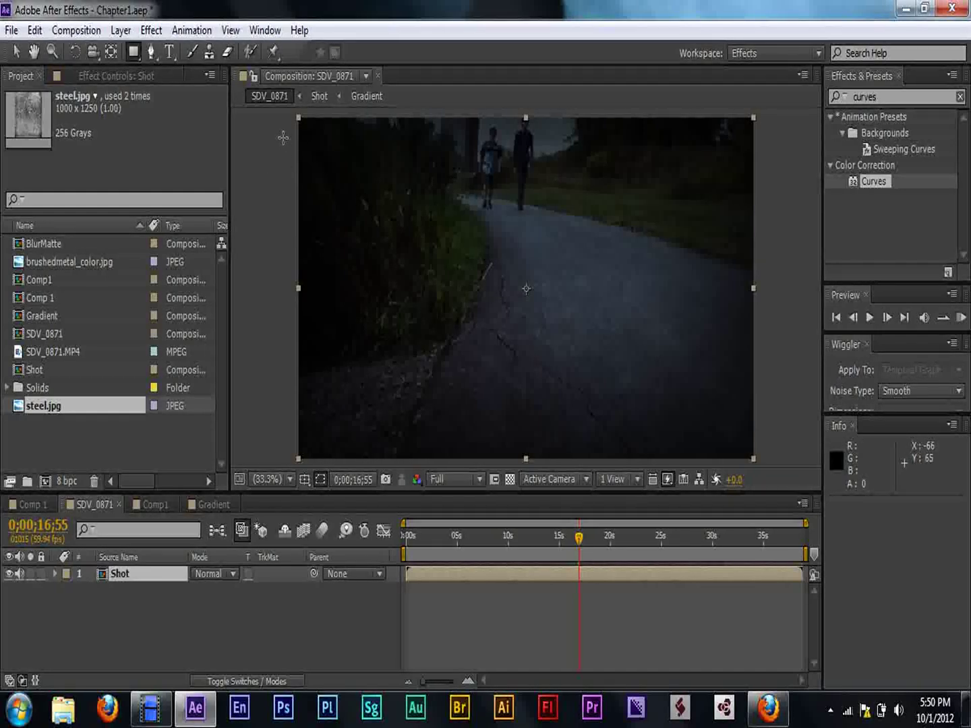
pyautogui.moveTo(281, 159); pyautogui.dragTo(798, 419)
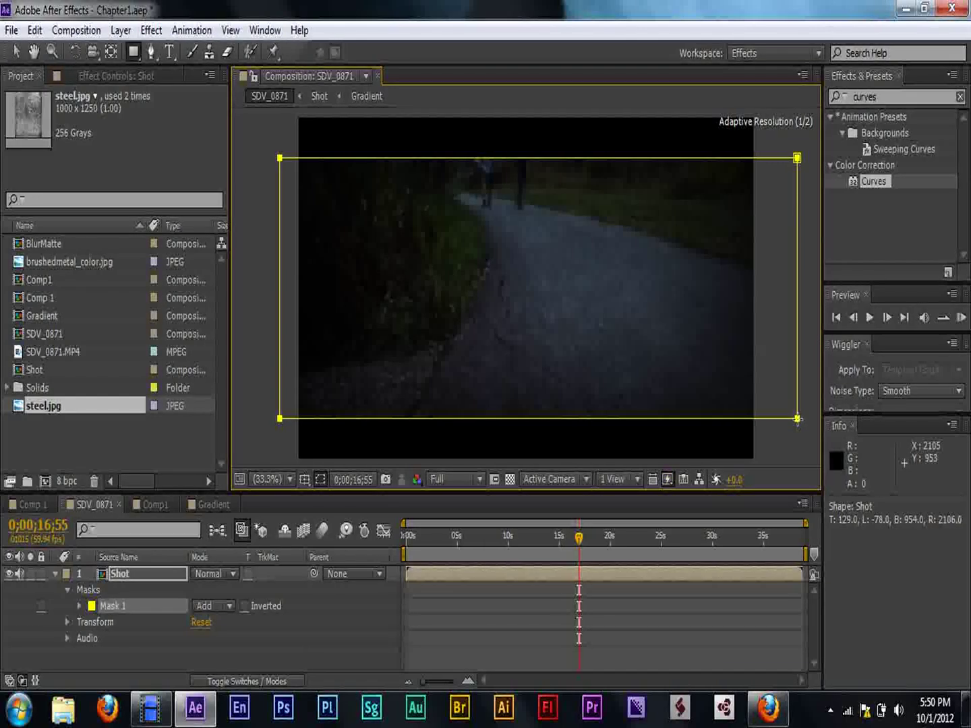
pyautogui.click(16, 51)
pyautogui.click(244, 153)
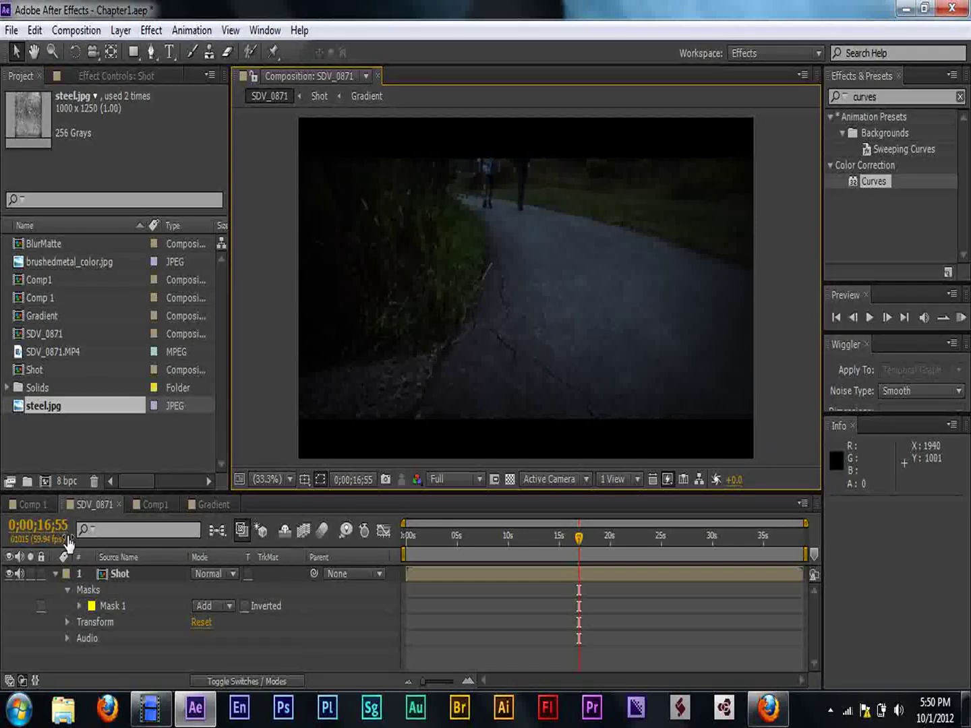
# - Compare the letterboxed framing of the SDV_0871 composition with the Comp 1 reference
pyautogui.click(24, 512)
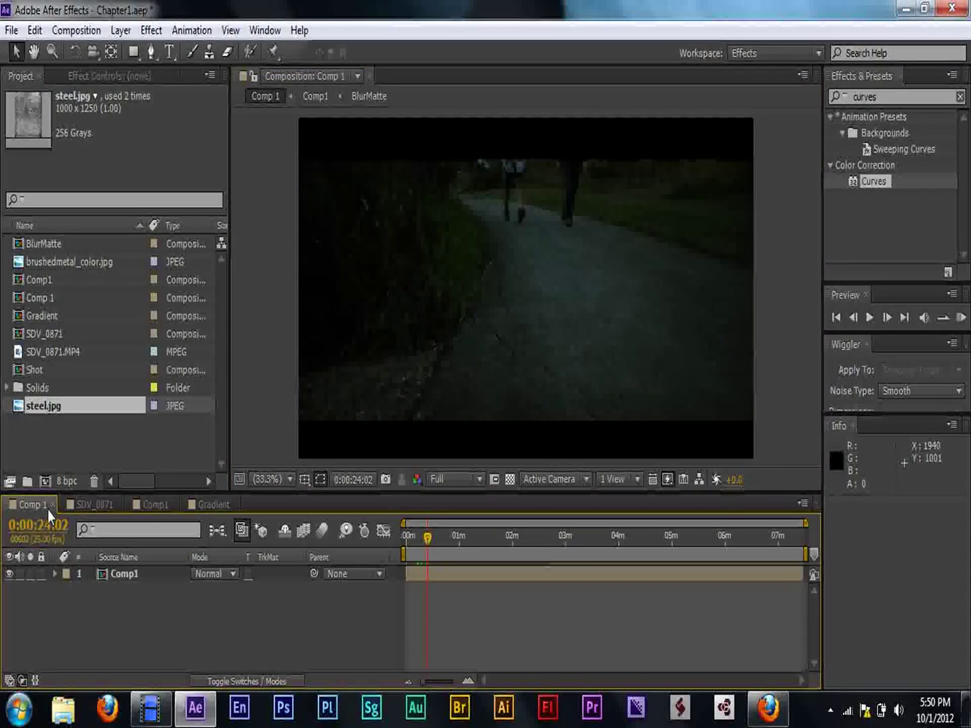
pyautogui.click(90, 514)
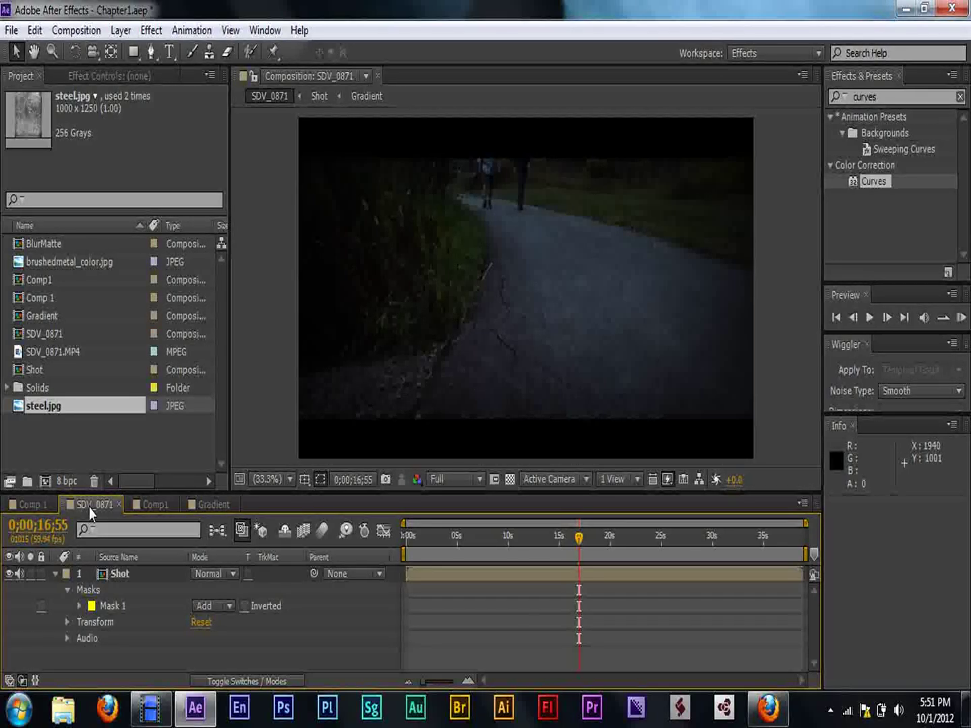
pyautogui.click(133, 52)
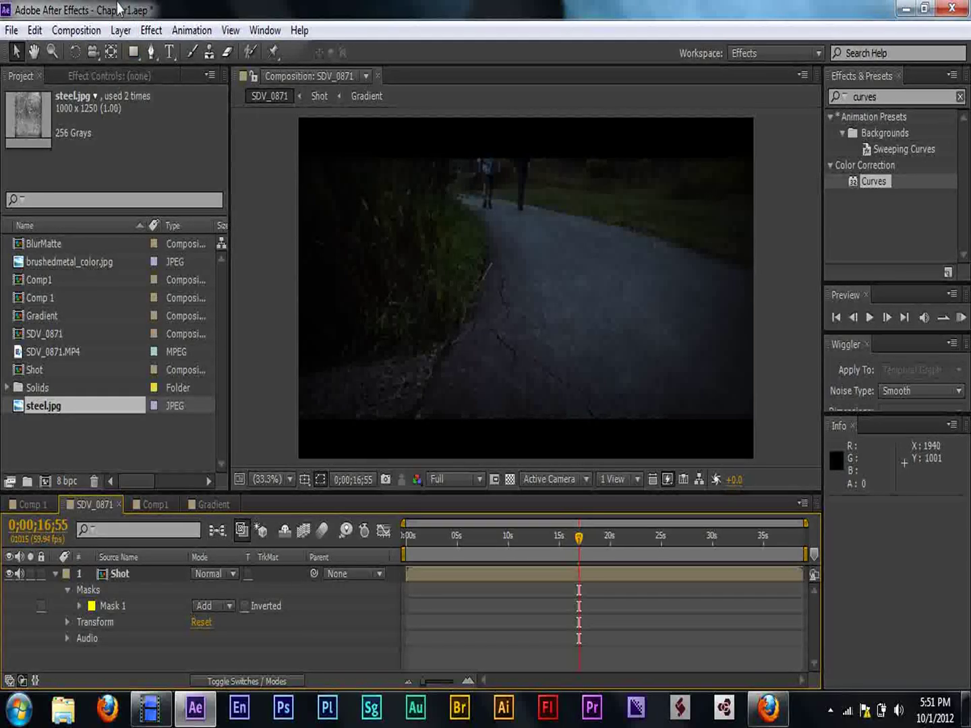